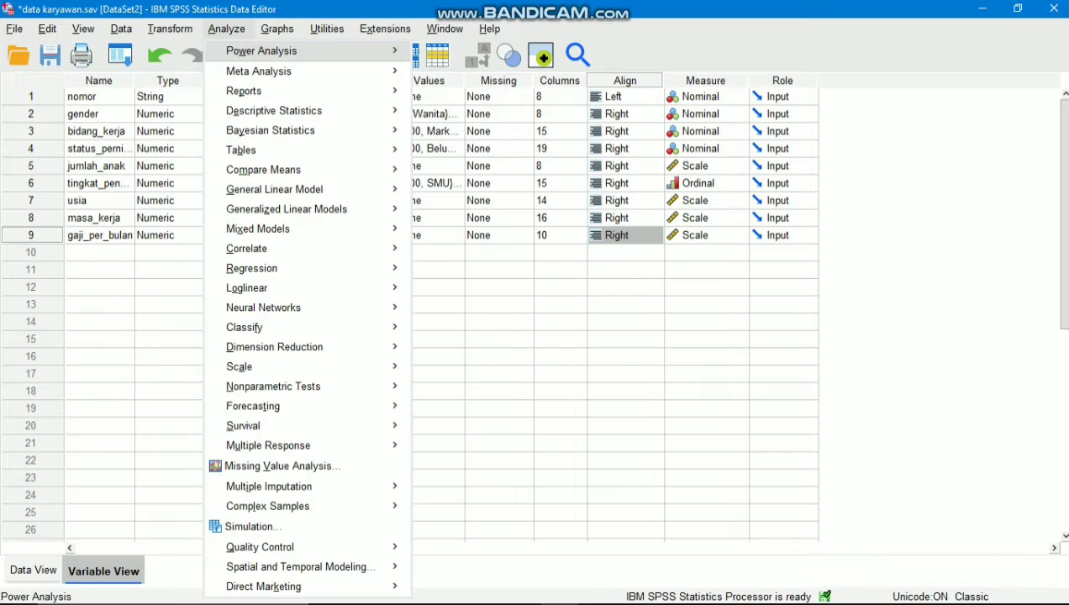
Create a custom table with Bidang Kerja in the columns and Status Karyawan in the rows, and generate it
mouse_move(242, 151)
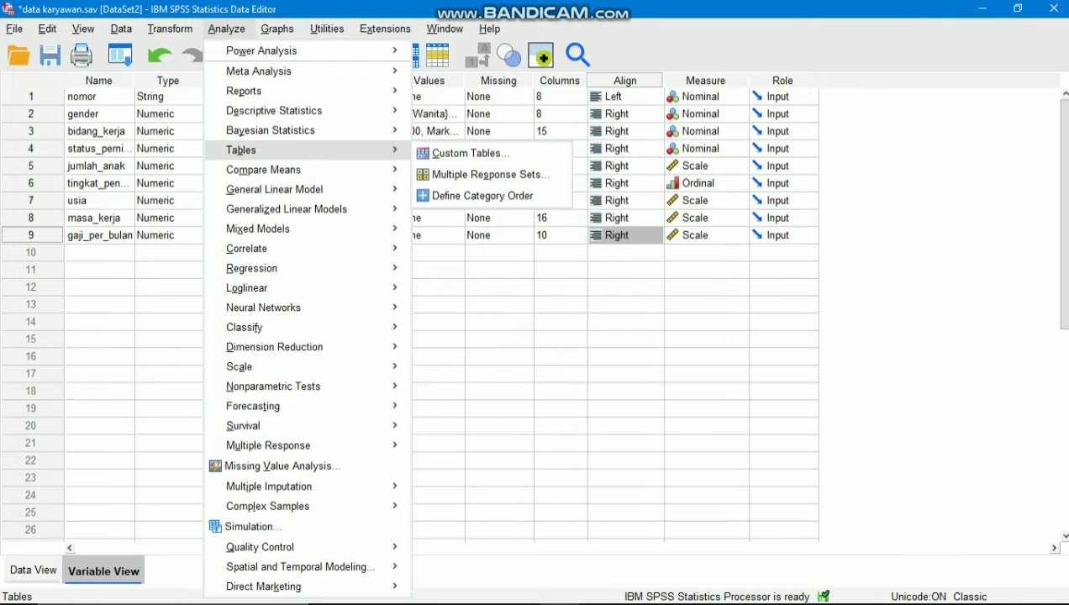
left_click(470, 153)
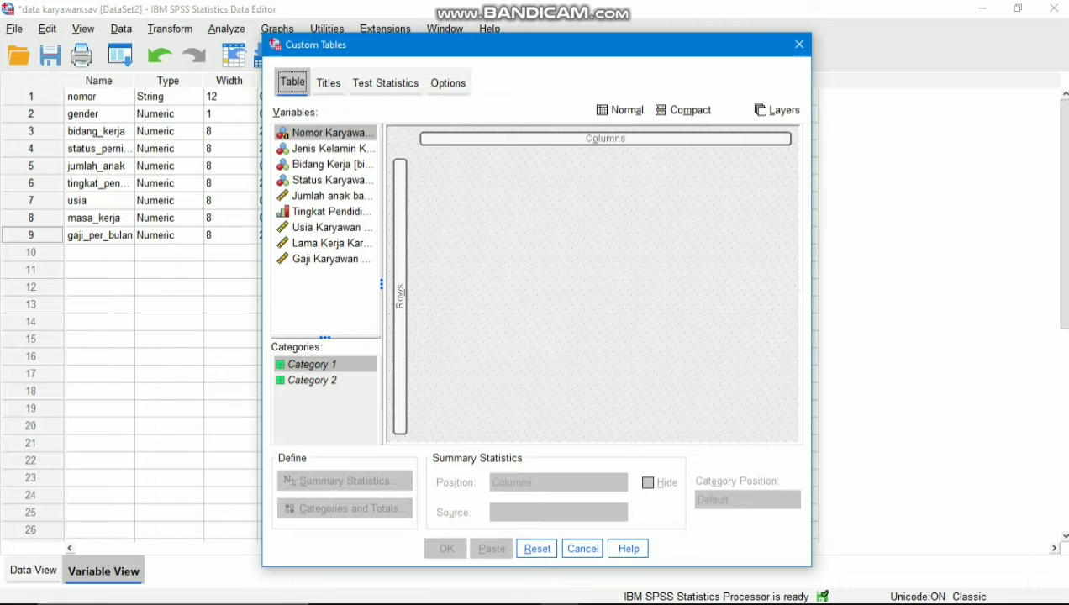
left_click_drag(324, 164, 572, 147)
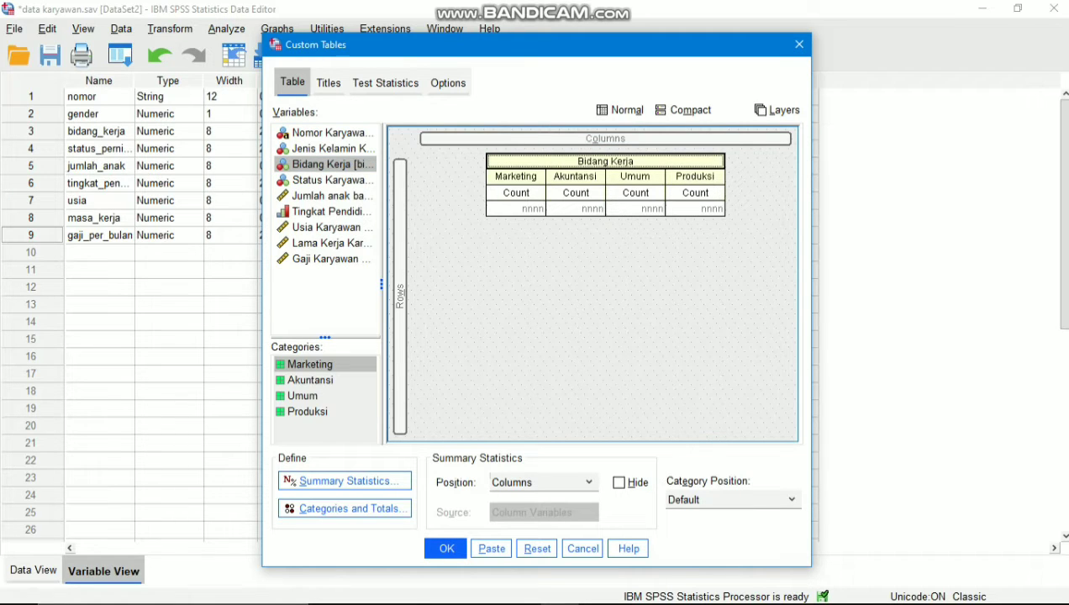
left_click(331, 179)
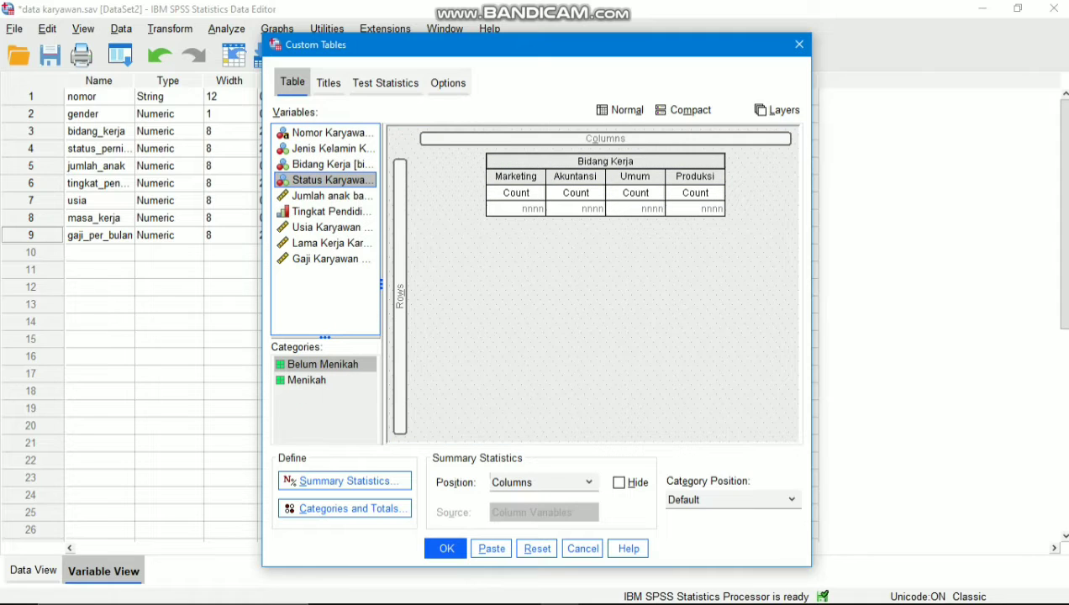
left_click_drag(332, 179, 408, 313)
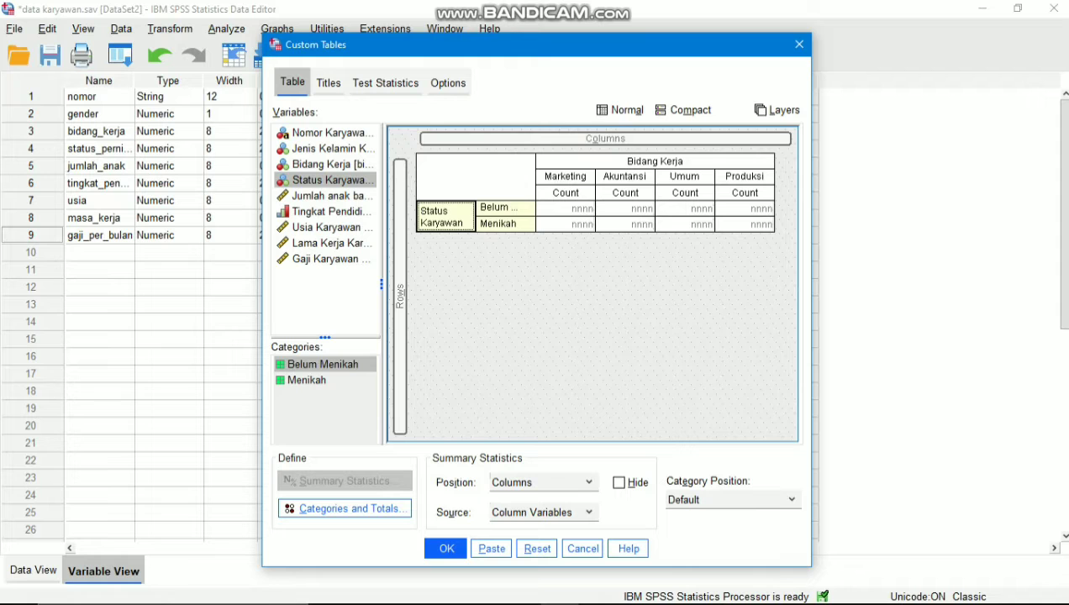
left_click(445, 548)
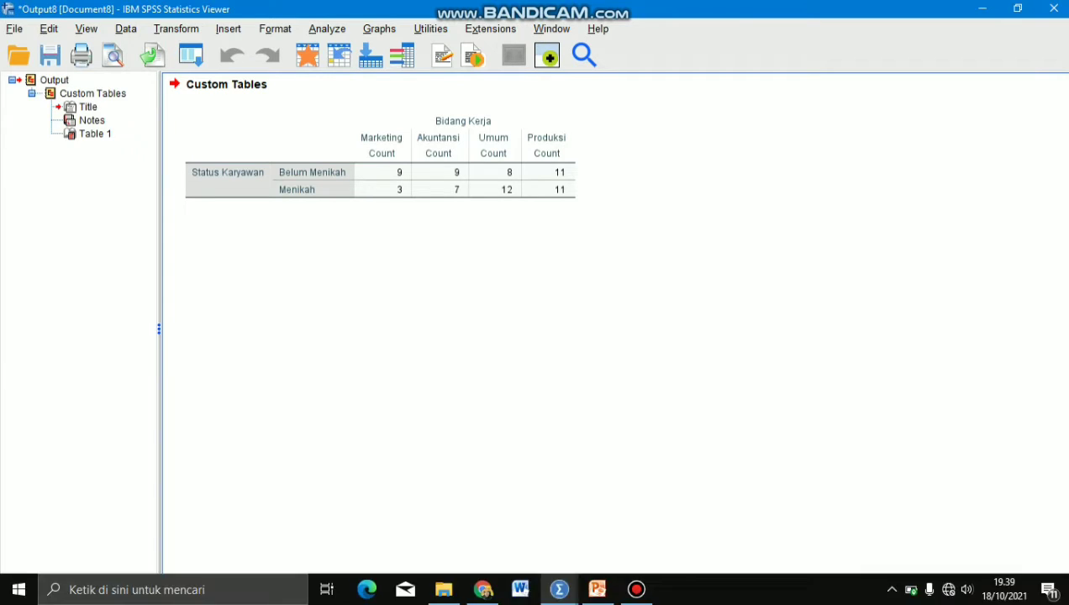
Reopen the custom table definition of data karyawan.sav and nest Gaji Karyawan inside the Status Karyawan rows
left_click(559, 590)
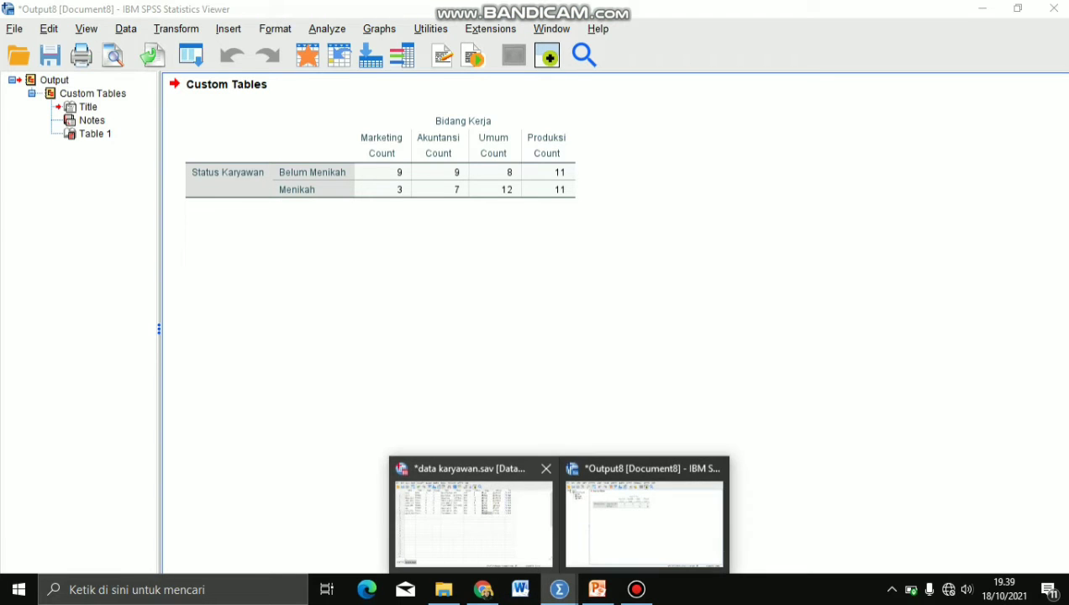
left_click(473, 515)
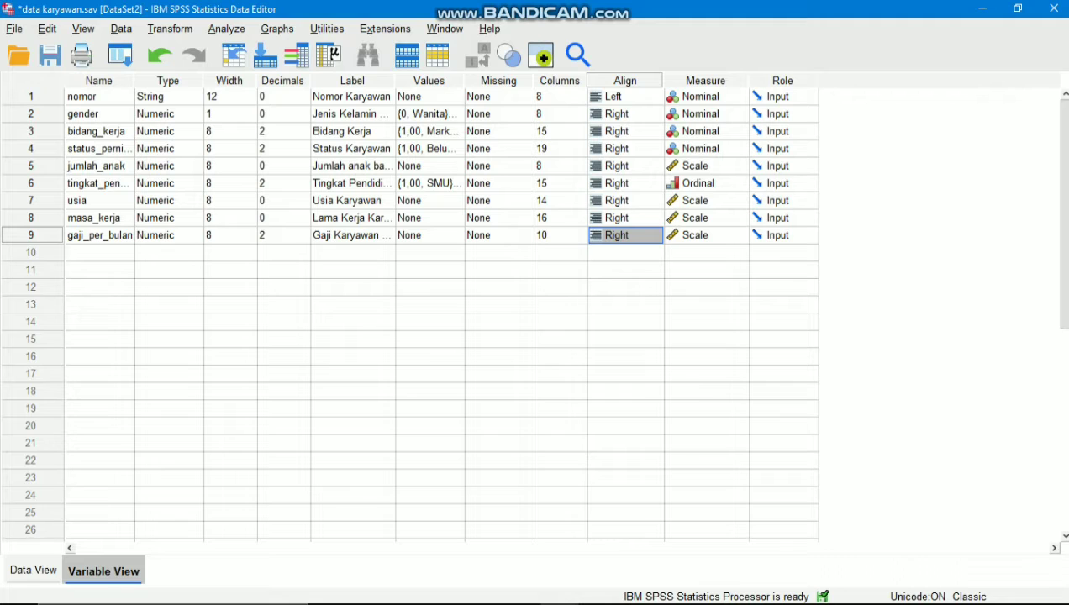
left_click(226, 29)
mouse_move(244, 149)
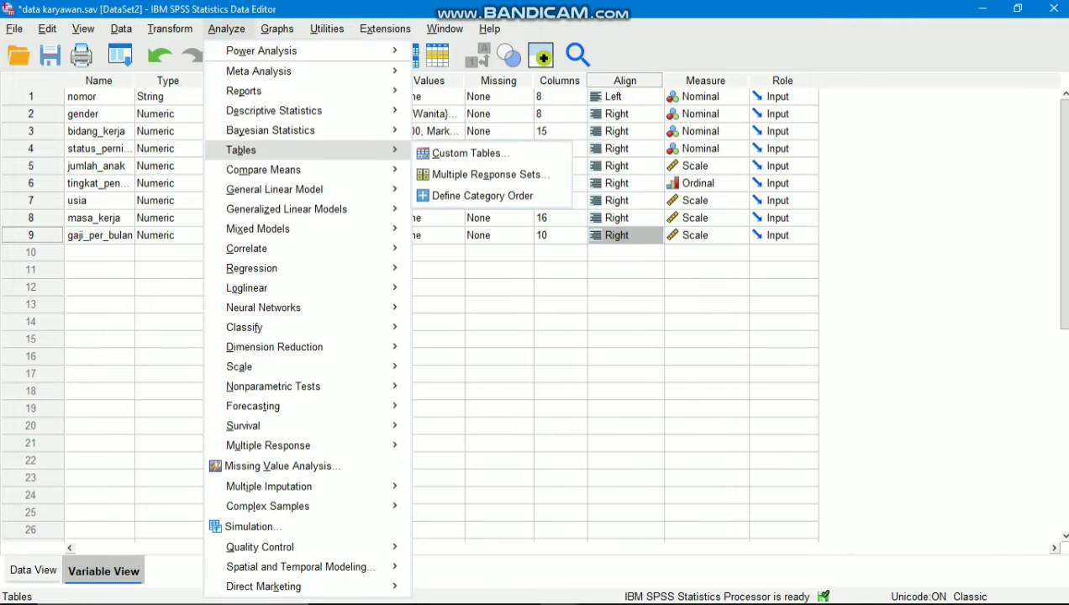
left_click(469, 153)
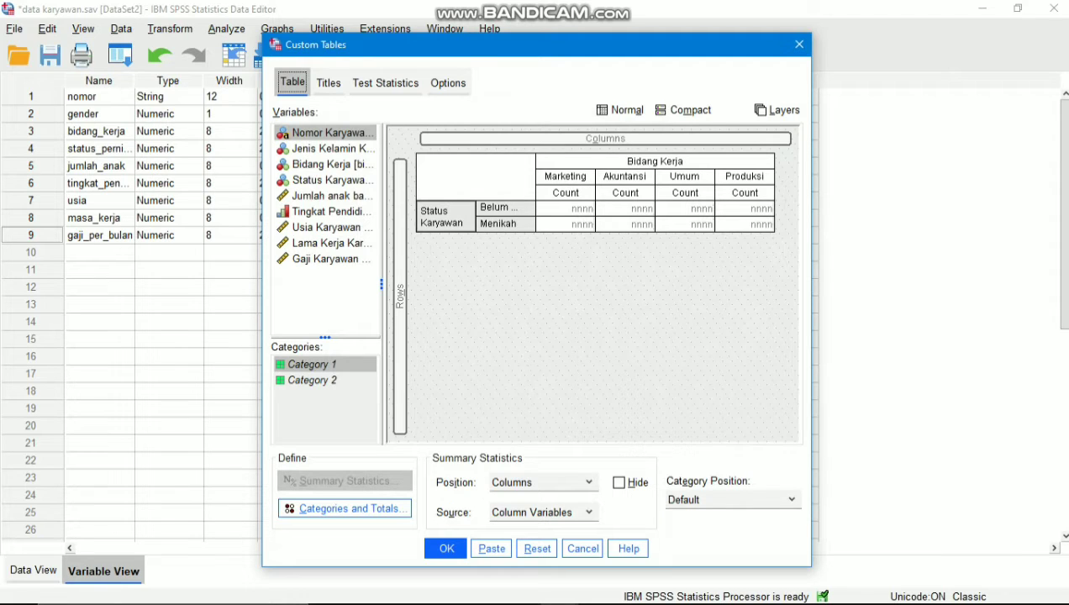
left_click(330, 259)
left_click_drag(330, 259, 538, 224)
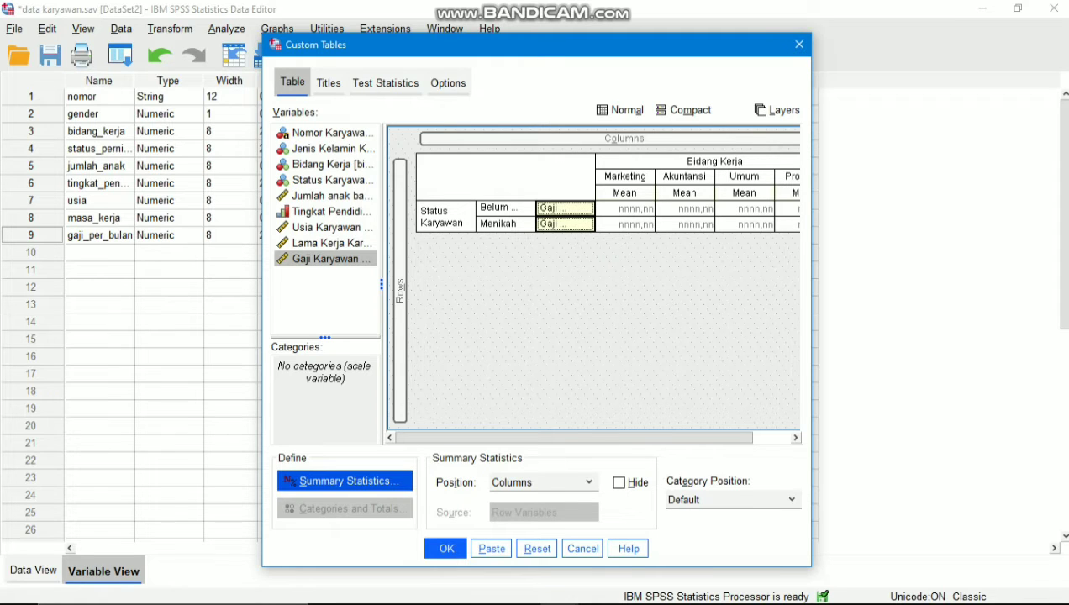
Add Percentile 25 after Mean to the summary statistics of Gaji Karyawan and apply them to the selection
left_click(345, 480)
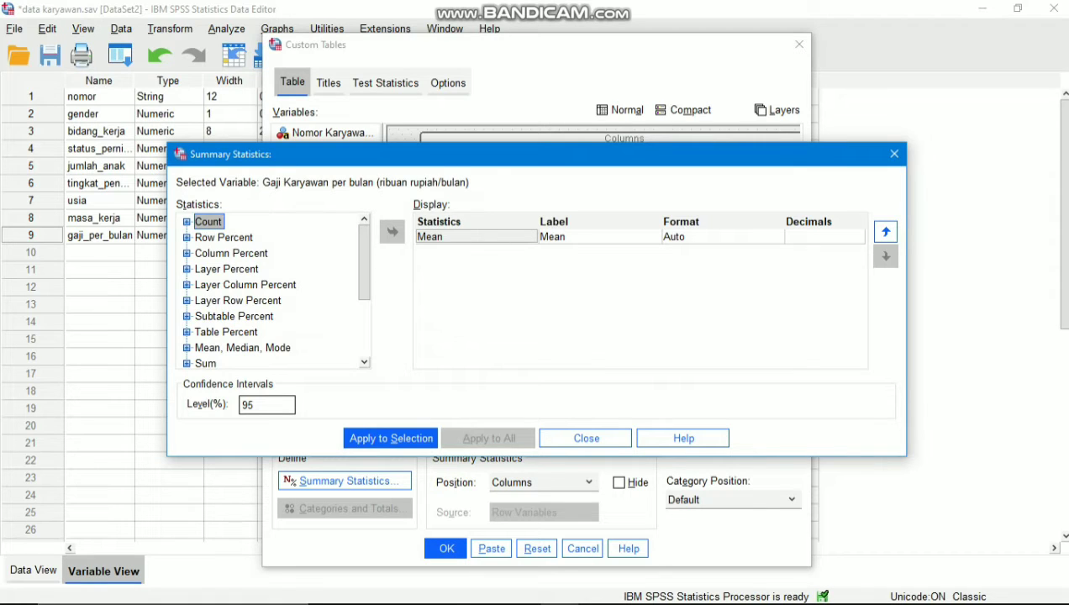
left_click_drag(364, 262, 364, 319)
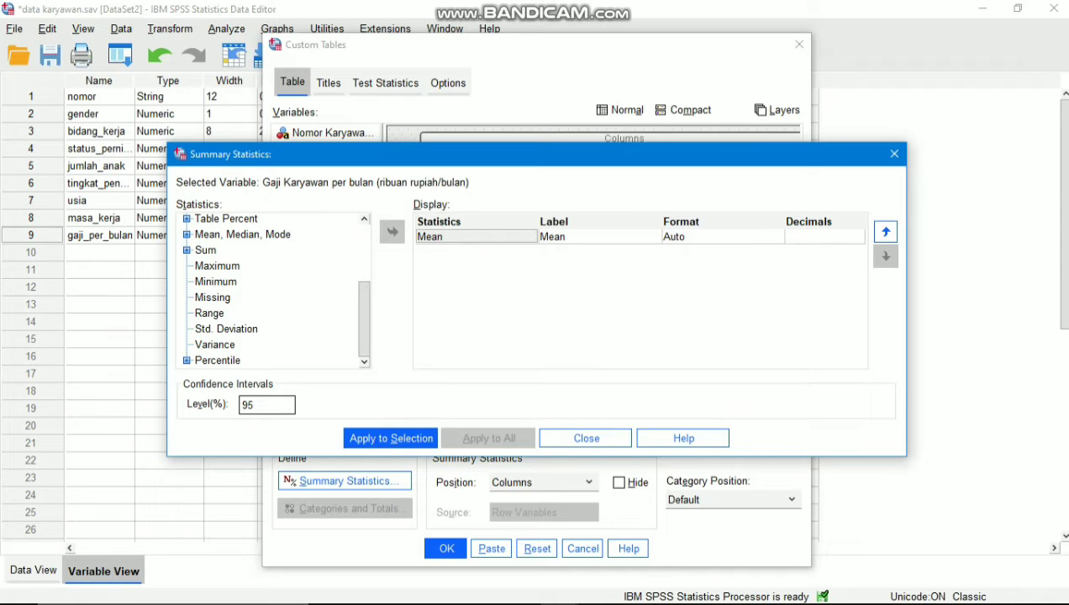
left_click(187, 361)
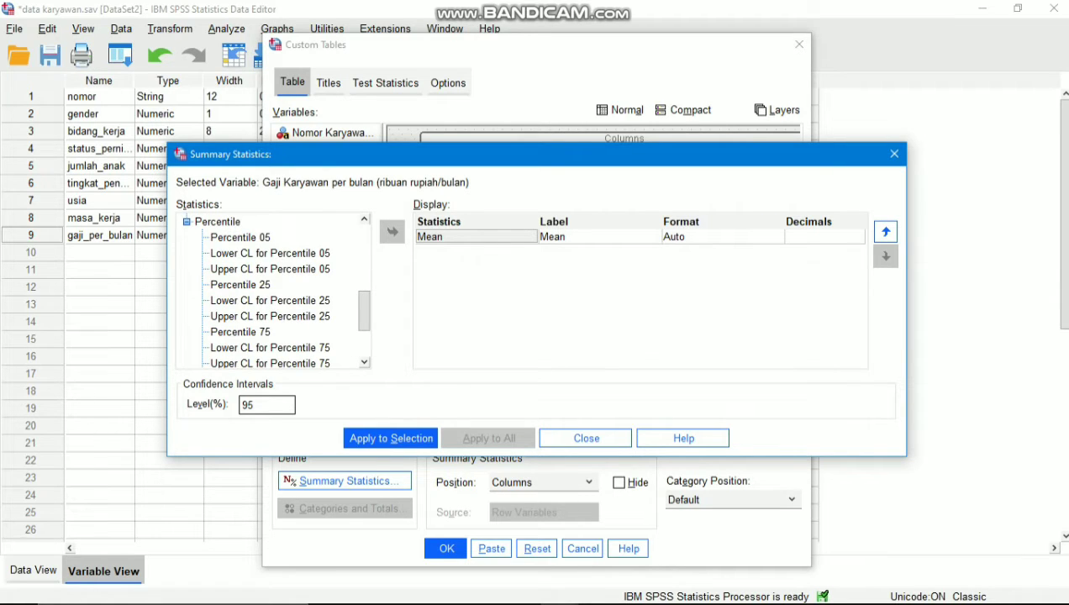
left_click(241, 285)
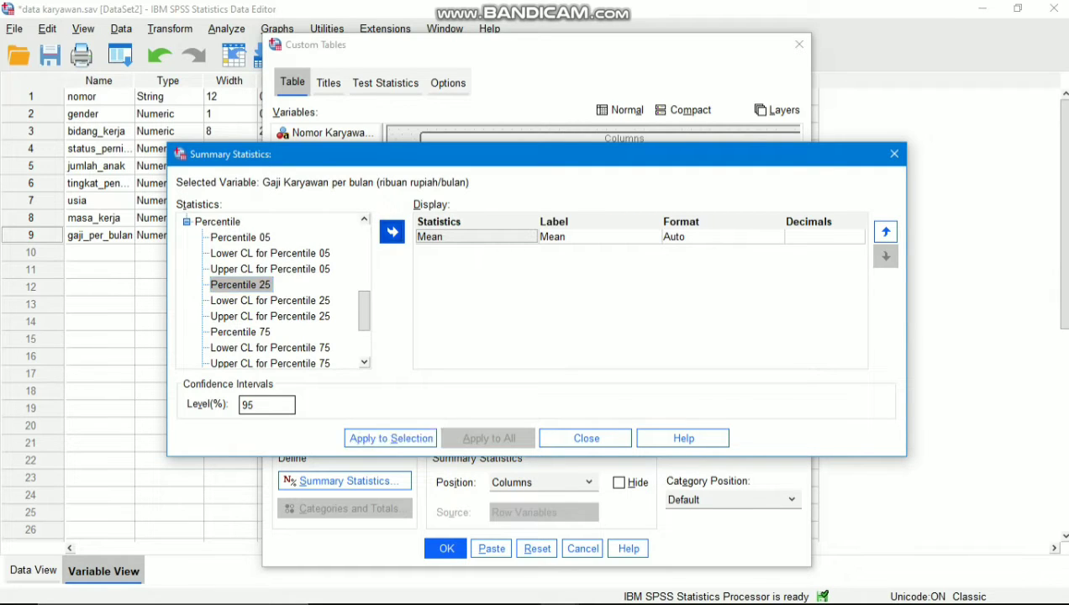
left_click(392, 231)
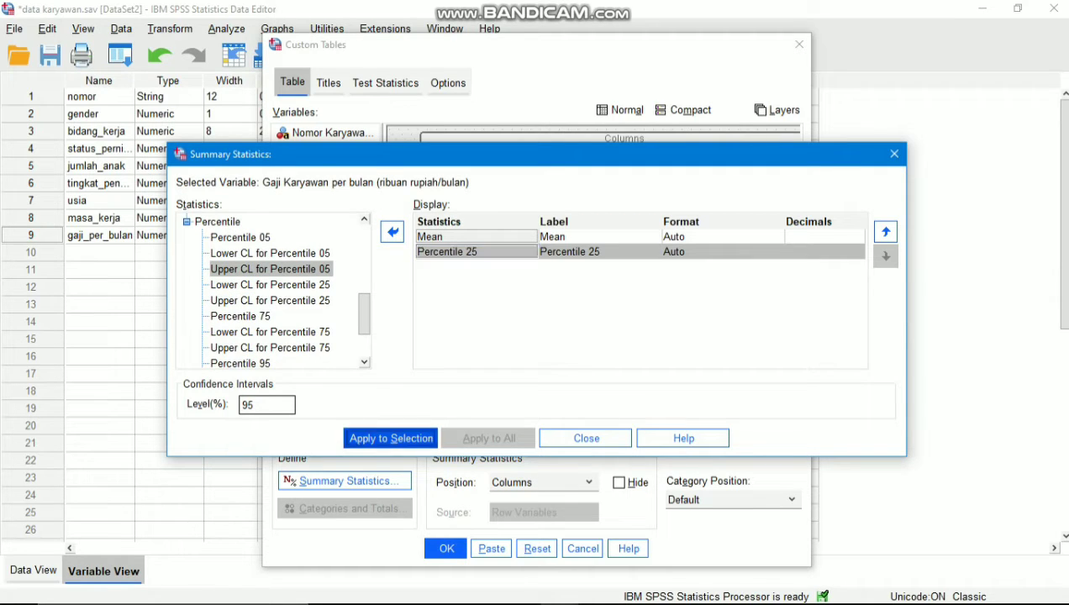
left_click(586, 437)
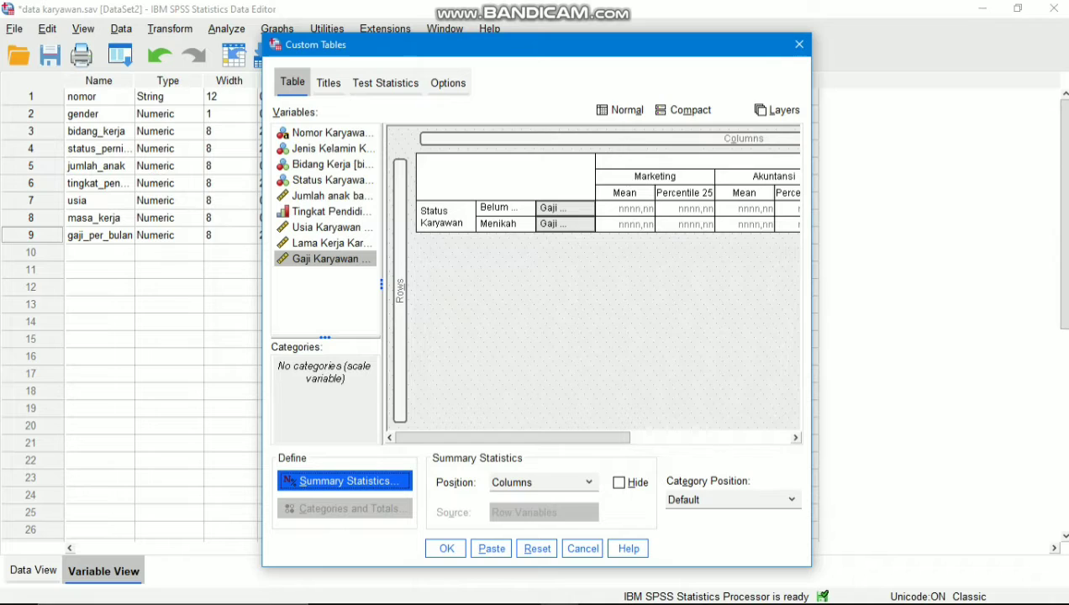
Set the custom table's title to "KOMPOSISI GAJI DARI KARYAWAN BELUM MENIKAH DAN TELAH MENIKAH BERDASAR BIDANG PEKERJAAN"
left_click(327, 82)
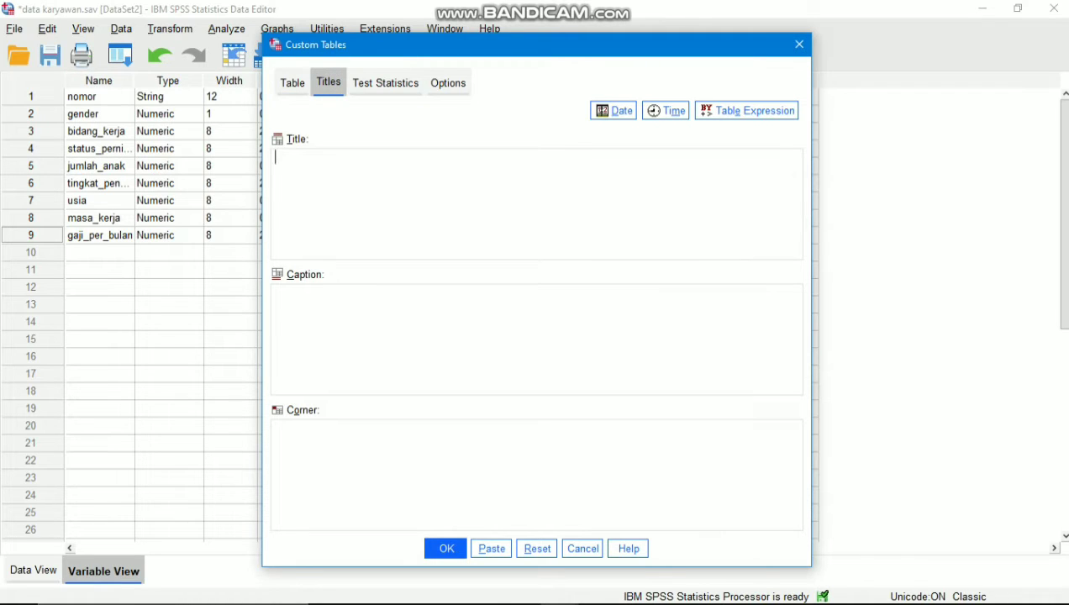
type("KOMPOSISIS")
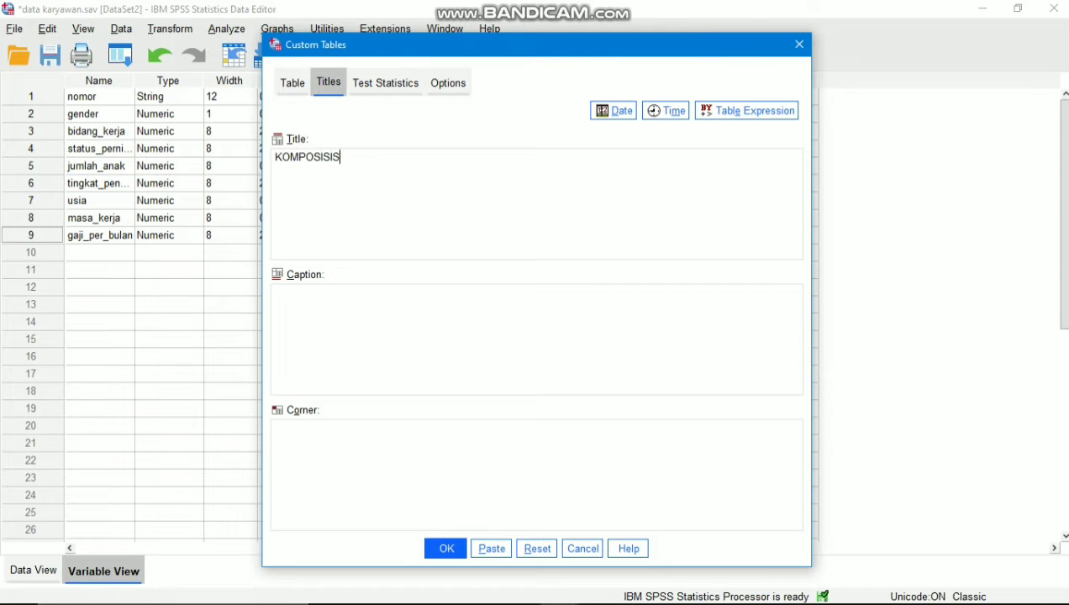
key("BackSpace")
type("GAJI DARI KAR")
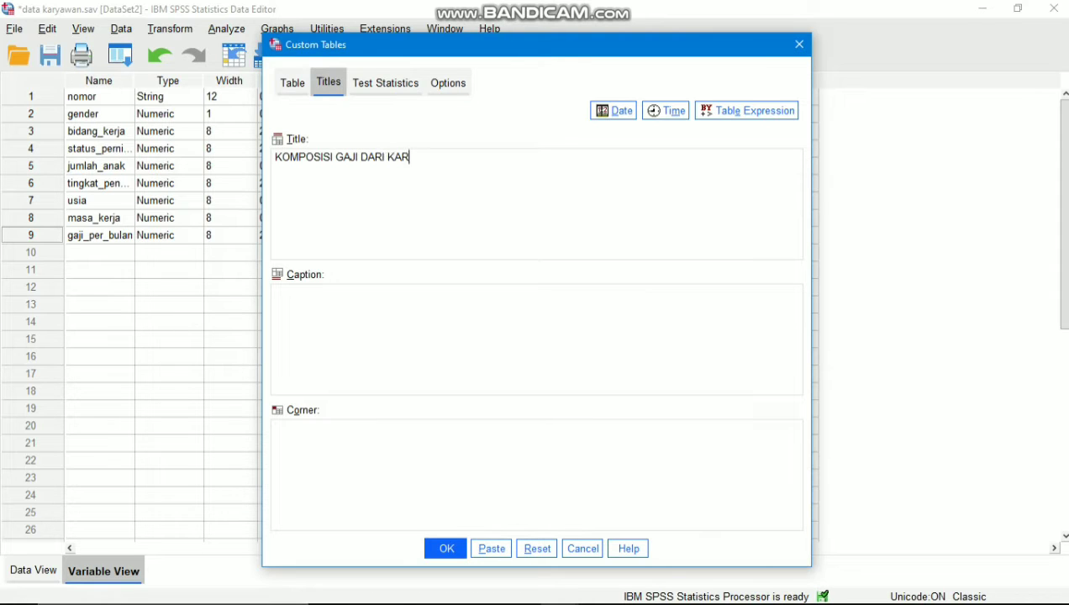
type("YAWAN BELUM ME")
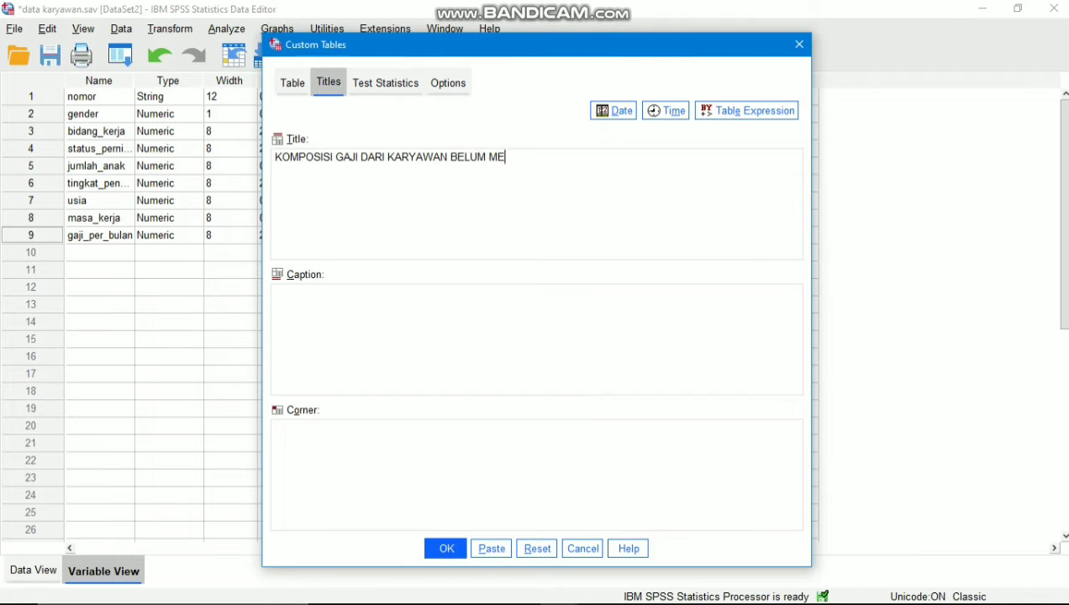
type("NIKAH DAN TEL")
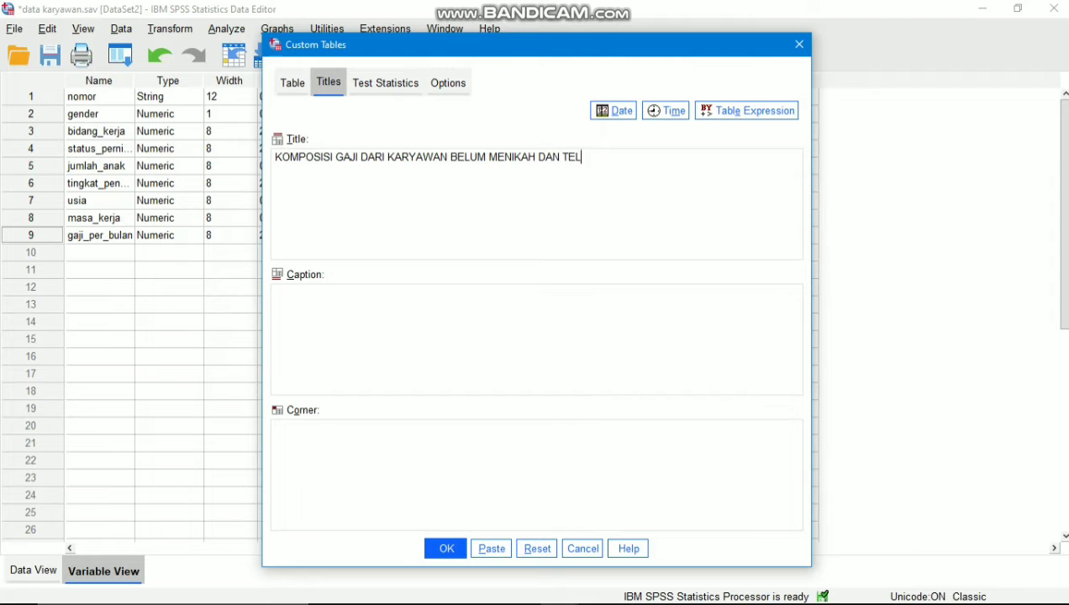
type("AH MENIKAH ")
type("BE")
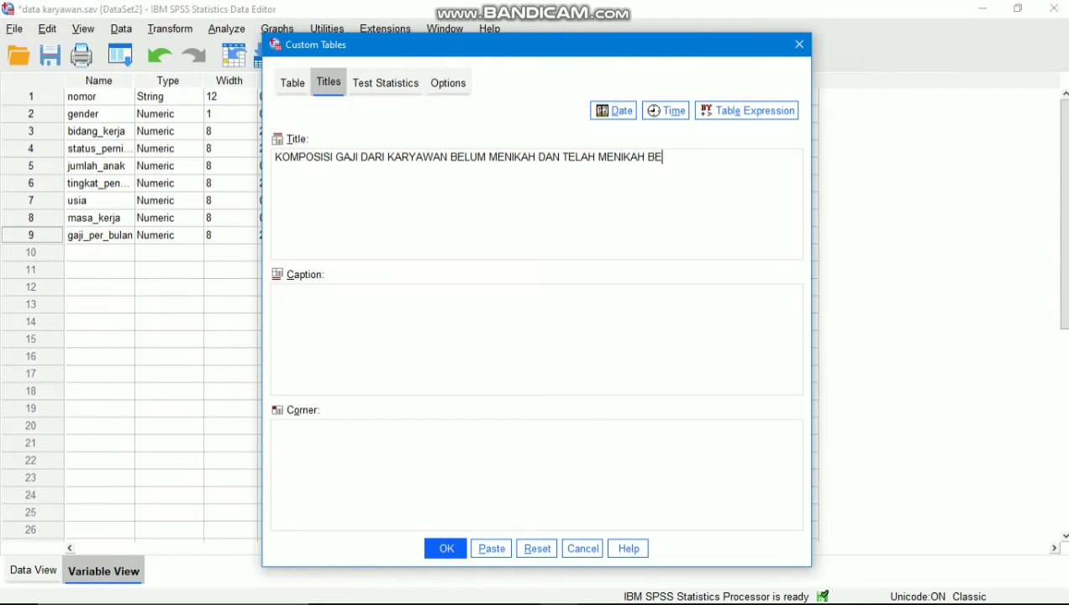
type("RDASAR BIDANG ")
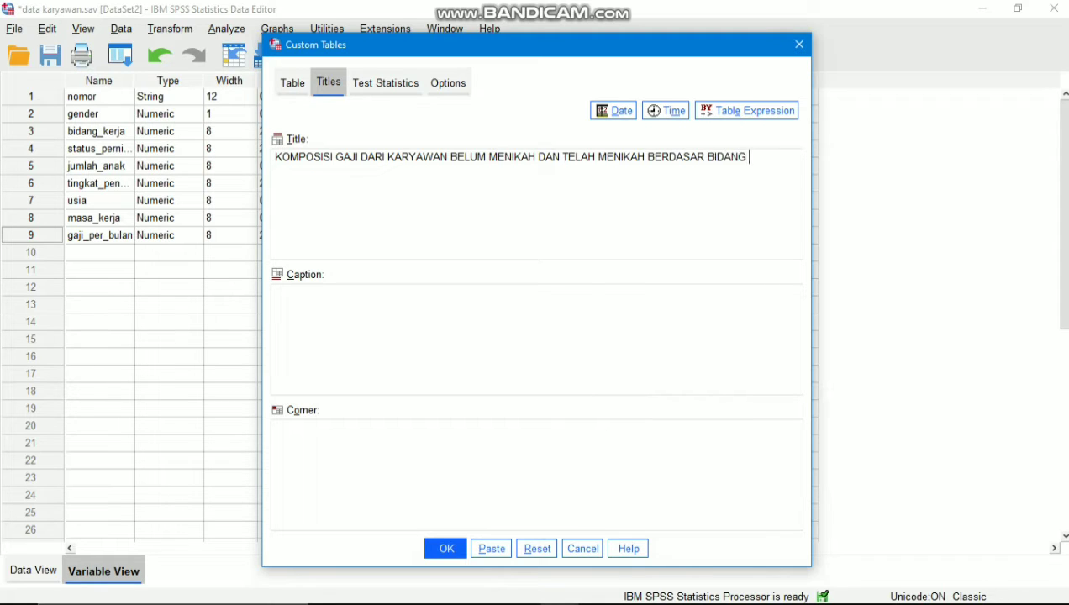
type("PEKERJAAN")
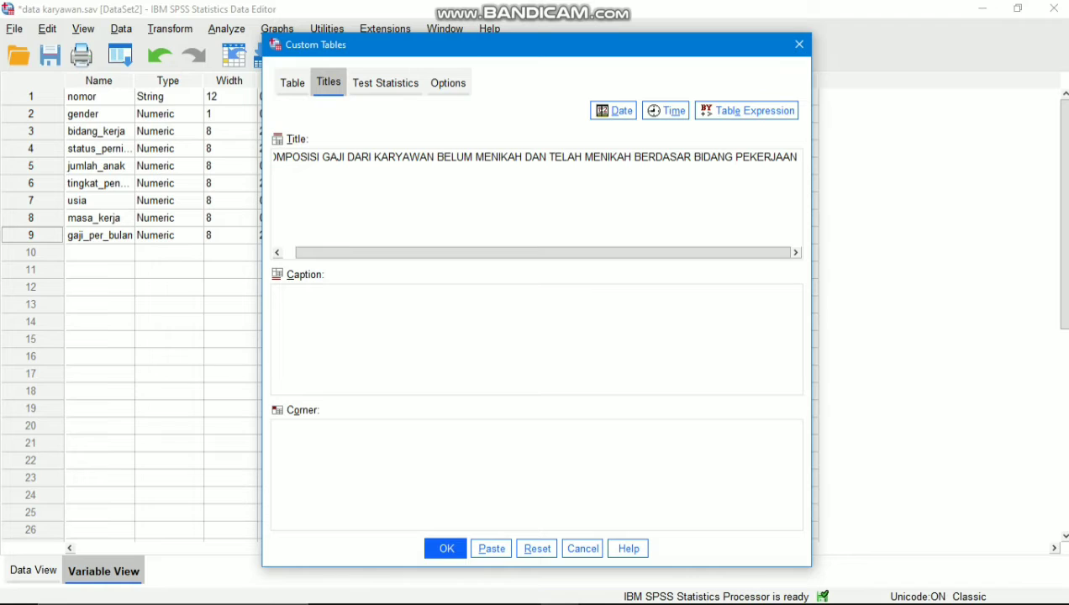
Enter the caption "sumber peneliti" and the corner text "Tugas Ibu" followed by the person's name, and generate the salary table
left_click(275, 292)
type("sumber")
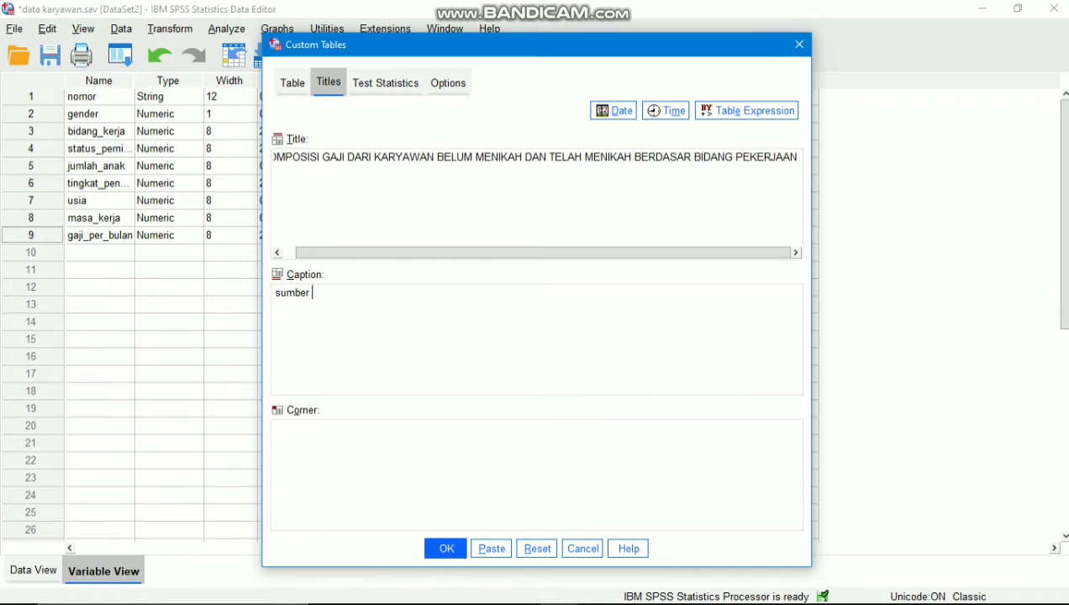
type(" peneliti")
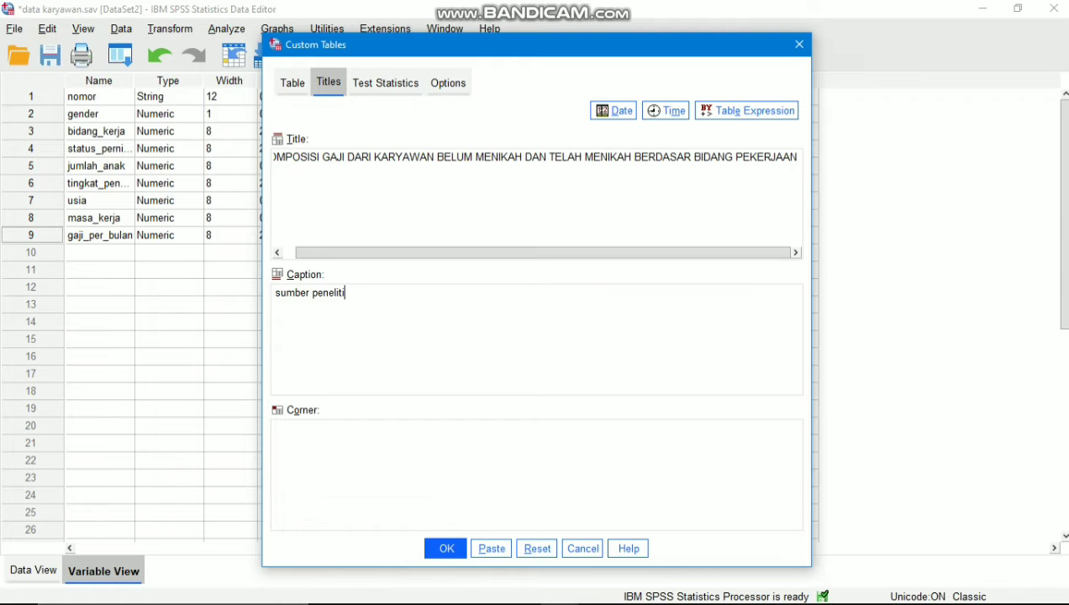
left_click(275, 428)
type("Tugas Ibu Ummiy")
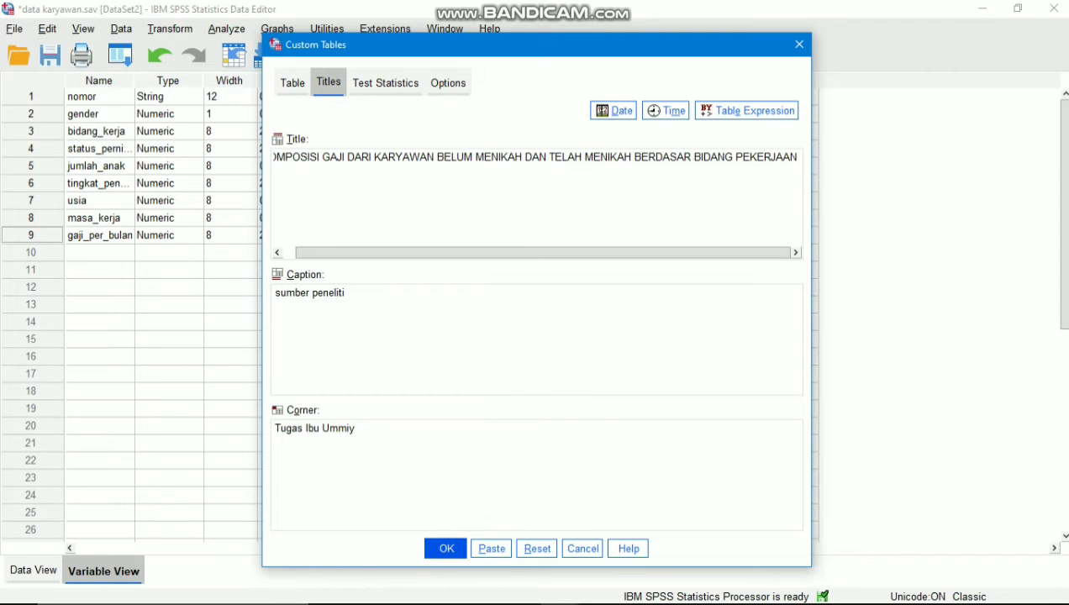
left_click(446, 547)
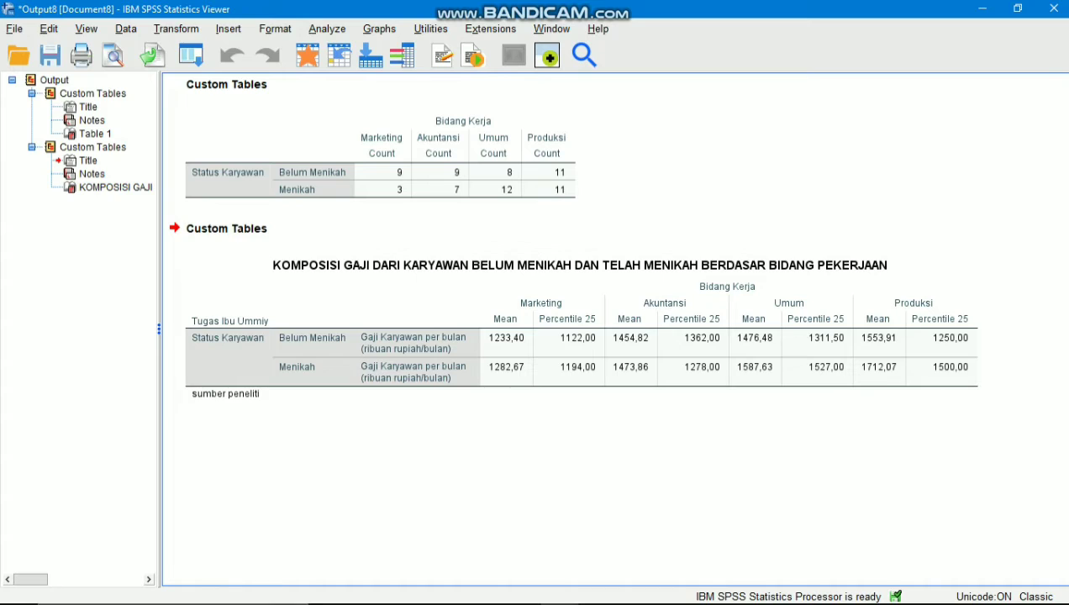
left_click(300, 305)
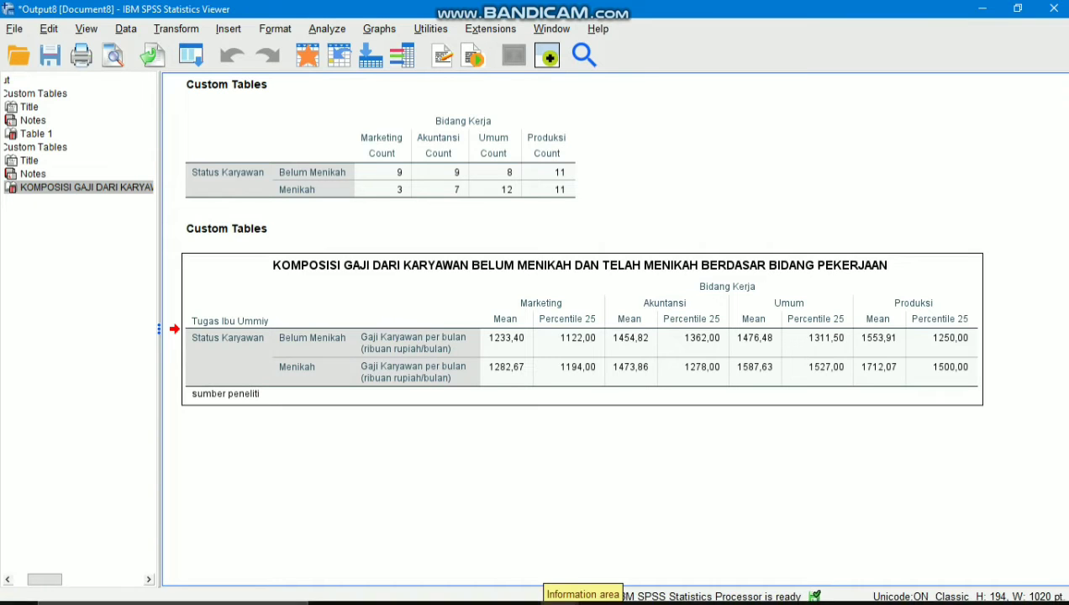
Reopen the custom table definition of data karyawan.sav, nest Tingkat Pendidikan Karyawan under Bidang Kerja in the columns, and generate the table
mouse_move(559, 589)
left_click(473, 512)
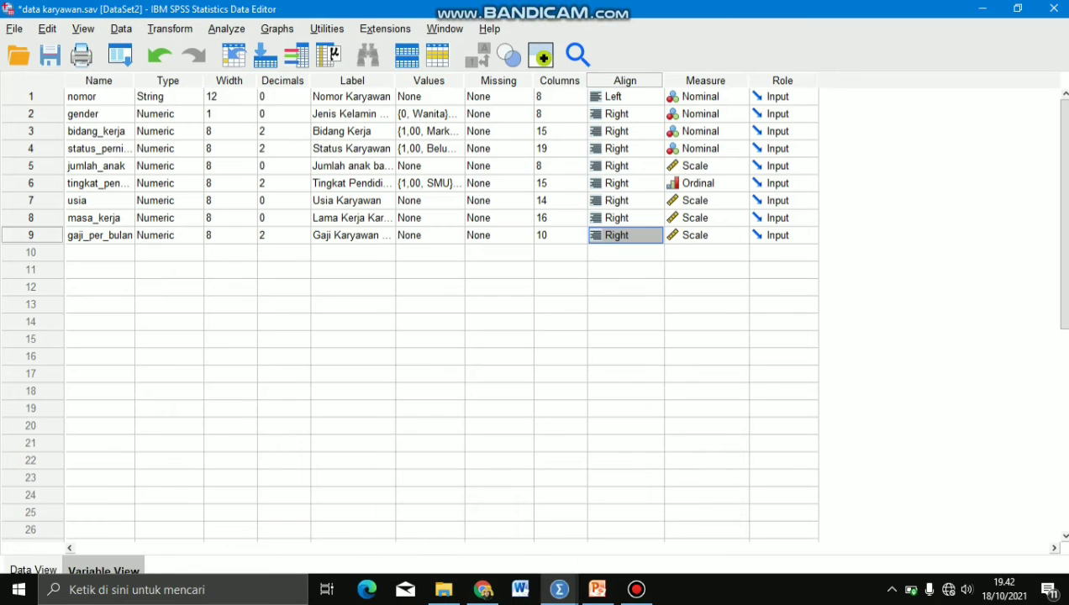
left_click(226, 29)
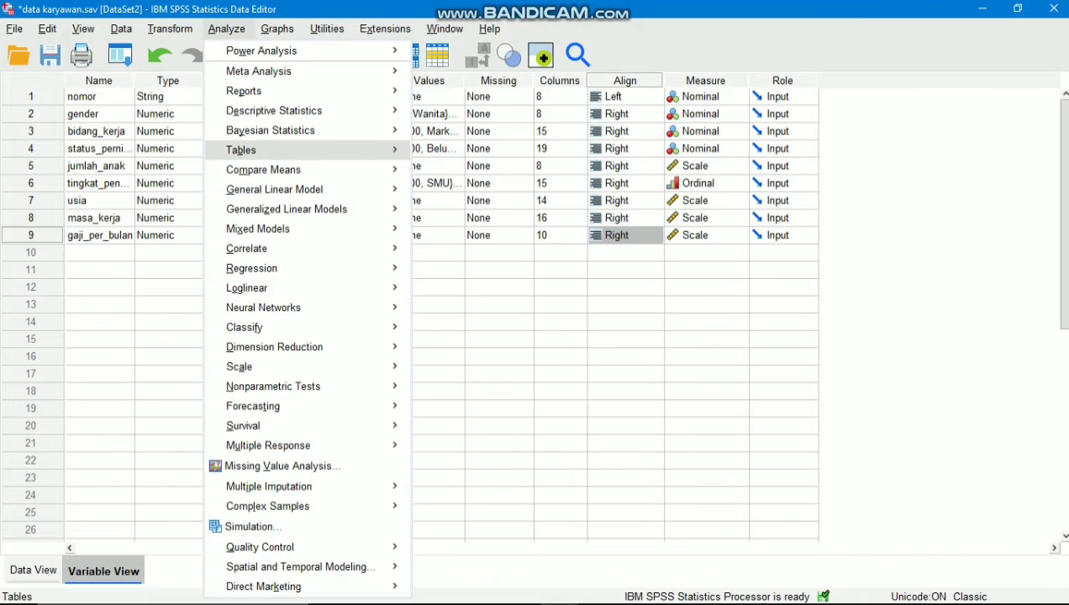
mouse_move(241, 150)
left_click(471, 152)
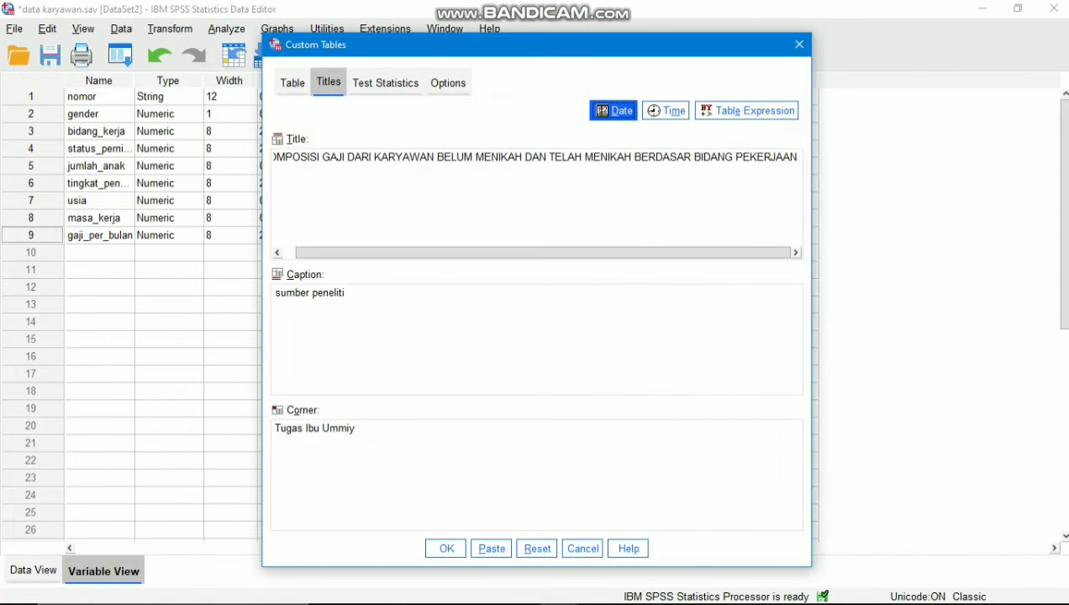
left_click(293, 83)
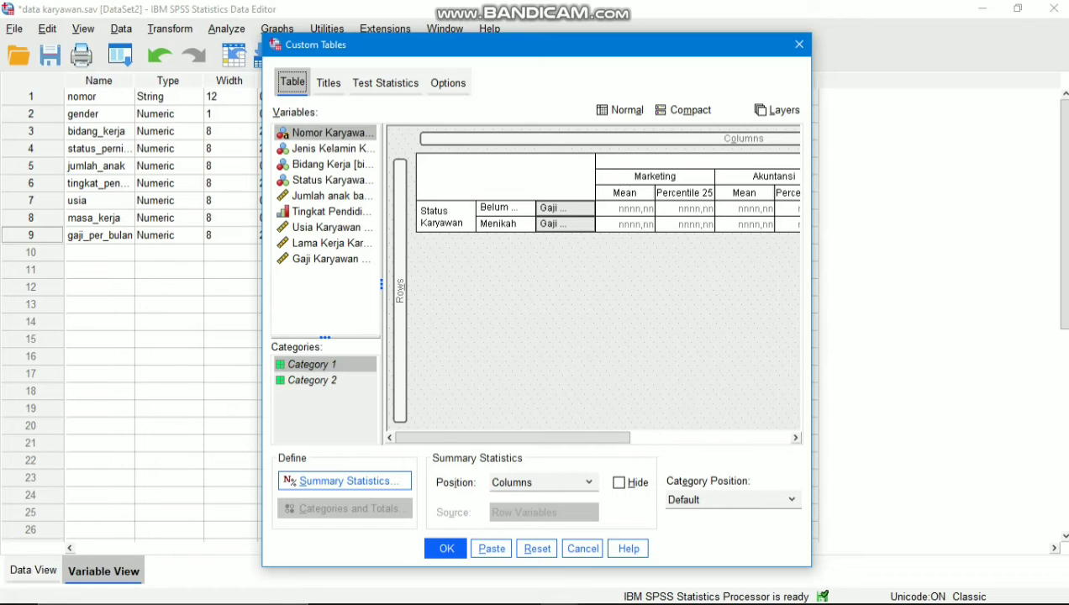
left_click_drag(513, 438, 673, 437)
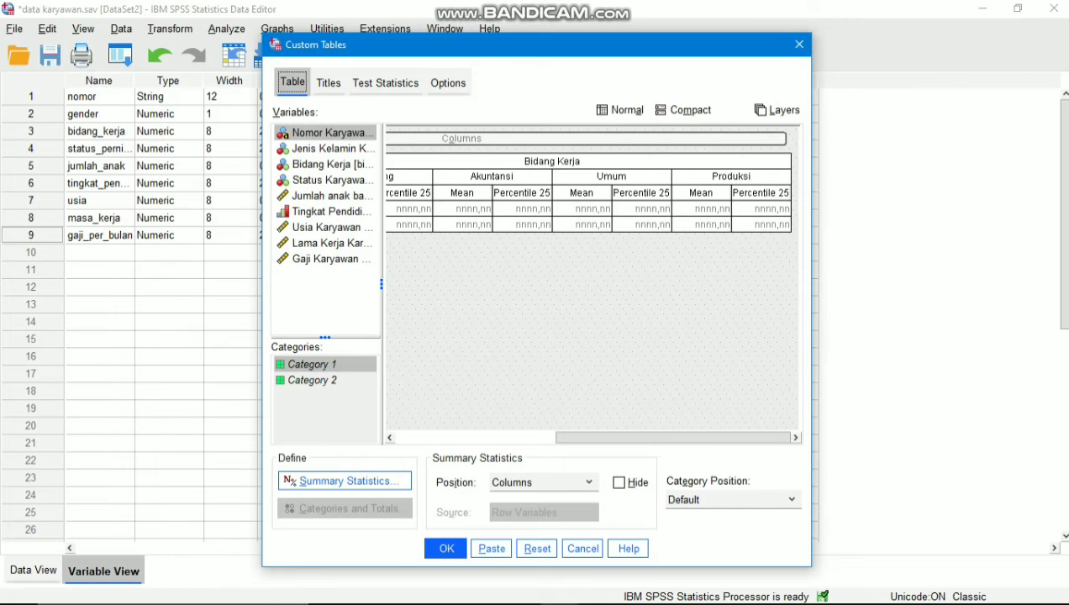
left_click_drag(673, 437, 512, 438)
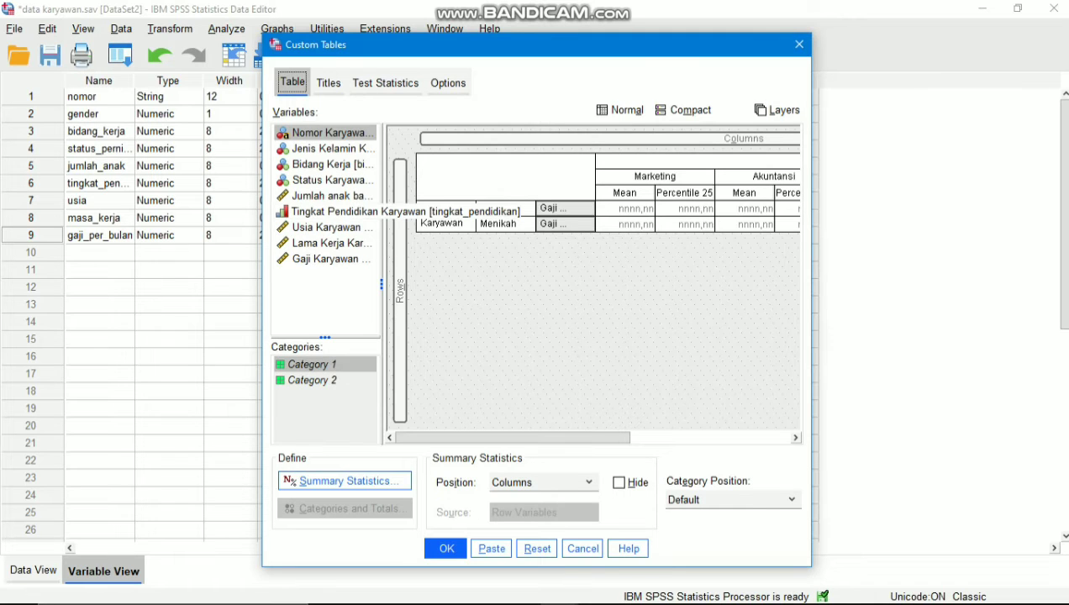
left_click_drag(328, 211, 716, 208)
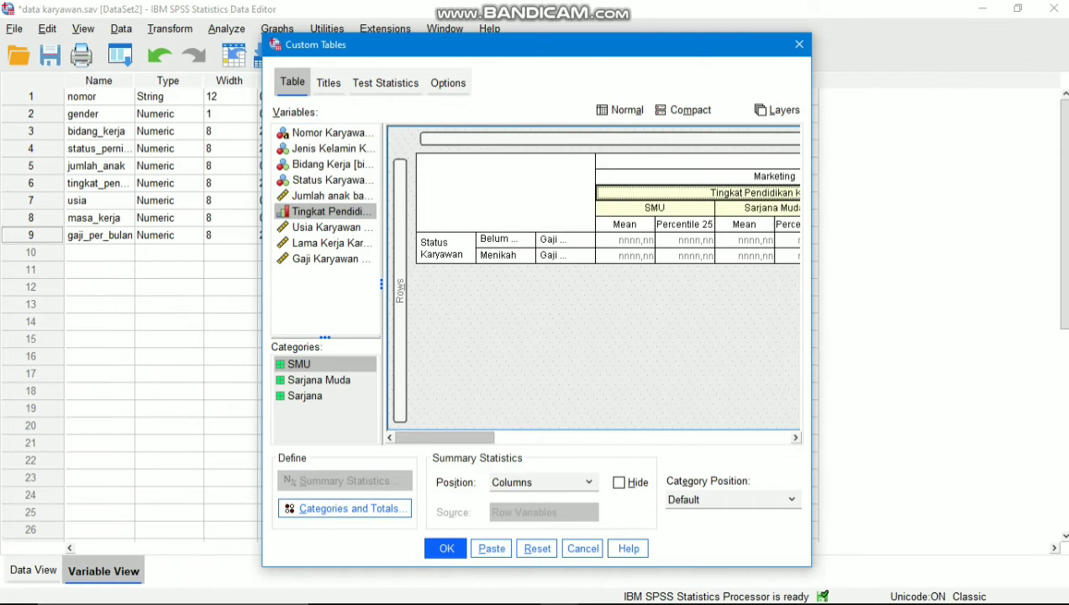
left_click_drag(445, 438, 507, 438)
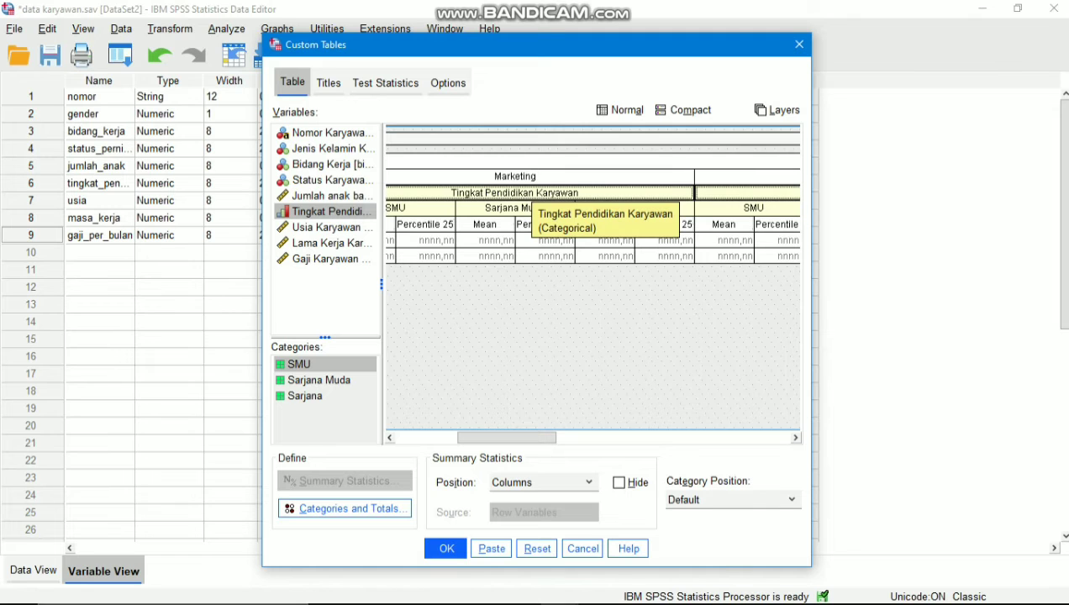
key("Return")
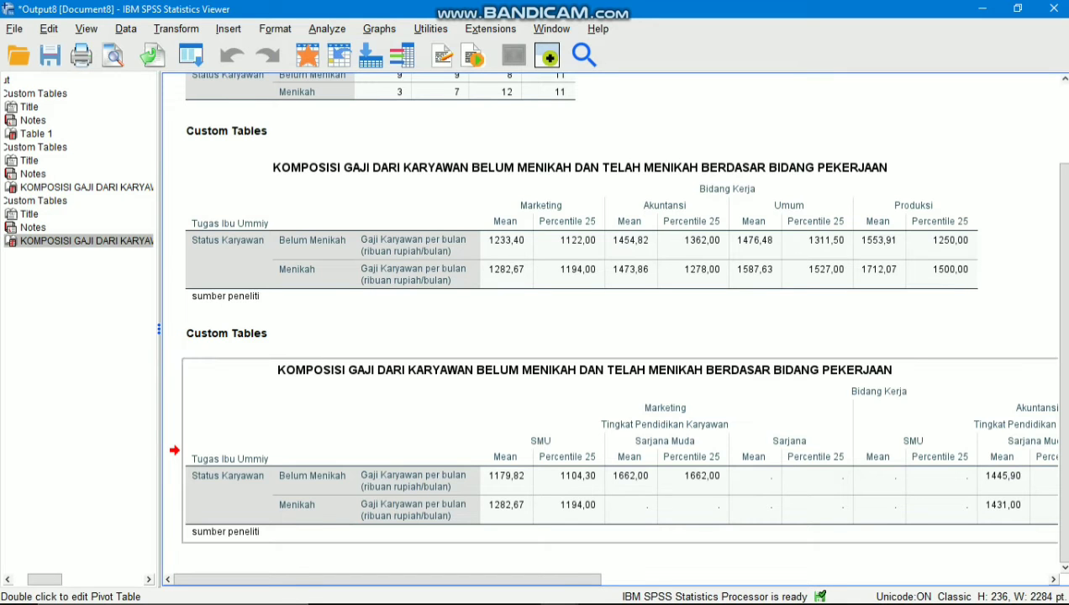
Open the newest salary table for editing in an enlarged pivot window and transpose its rows and columns
mouse_move(387, 579)
left_mouse_down()
mouse_move(794, 579)
mouse_move(386, 579)
left_mouse_up()
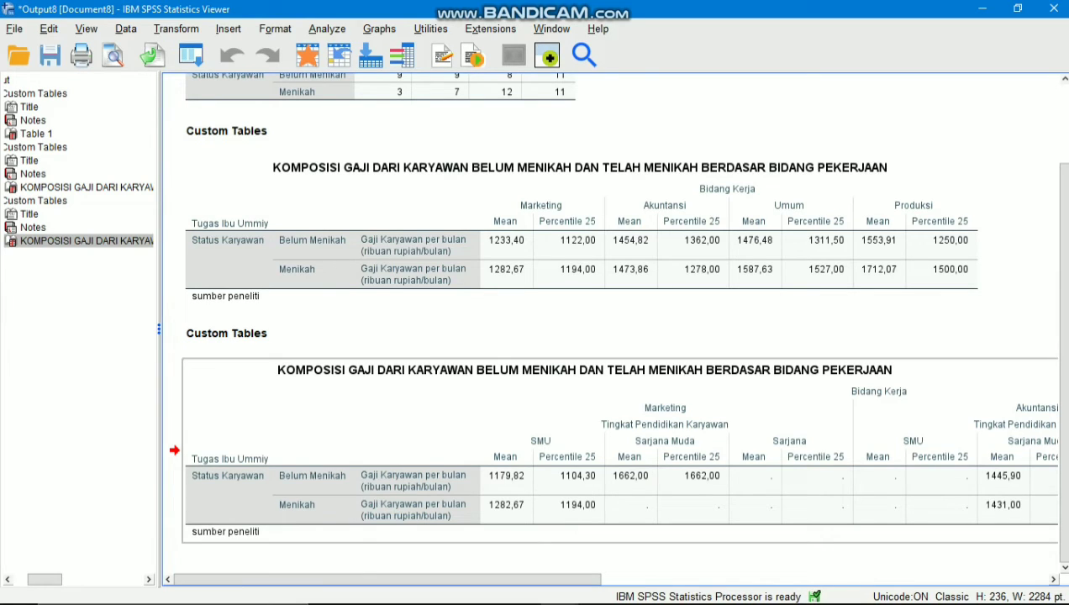
mouse_move(387, 578)
left_mouse_down()
mouse_move(834, 579)
mouse_move(388, 579)
left_mouse_up()
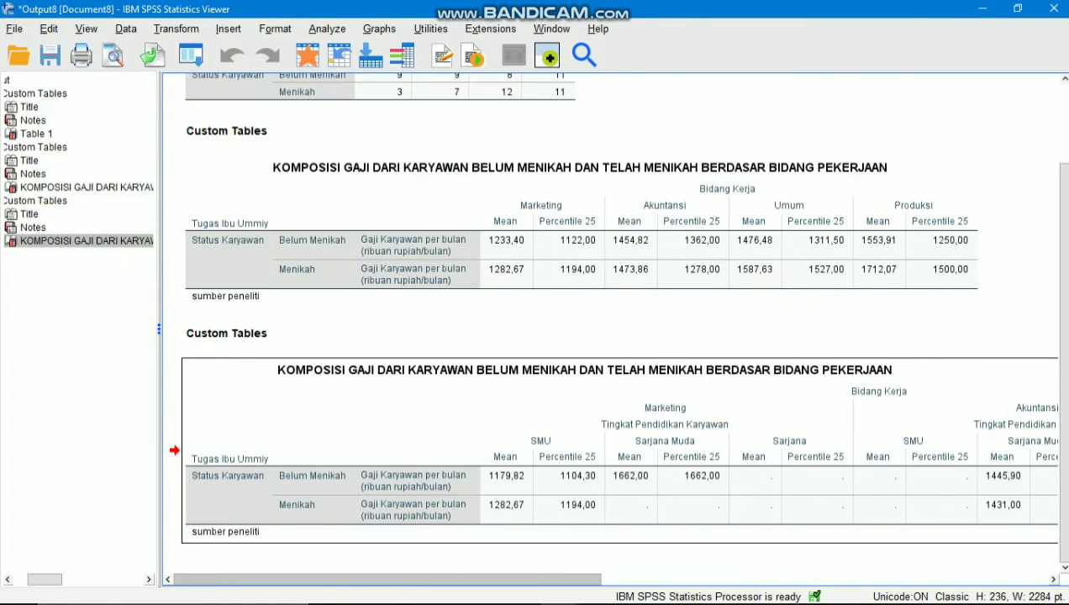
left_click(403, 559)
left_click(588, 454)
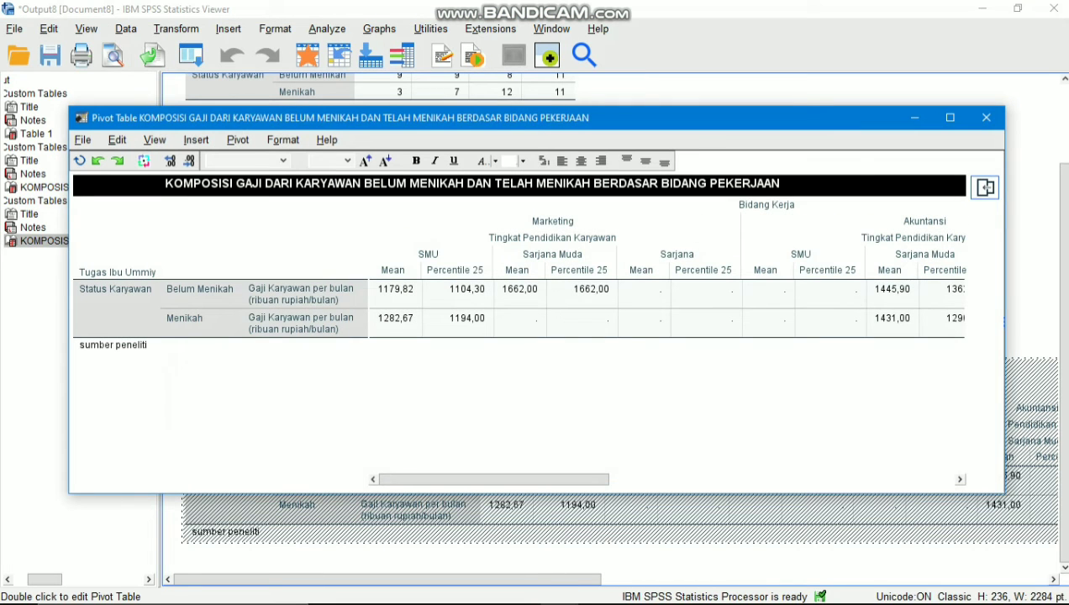
left_click(949, 117)
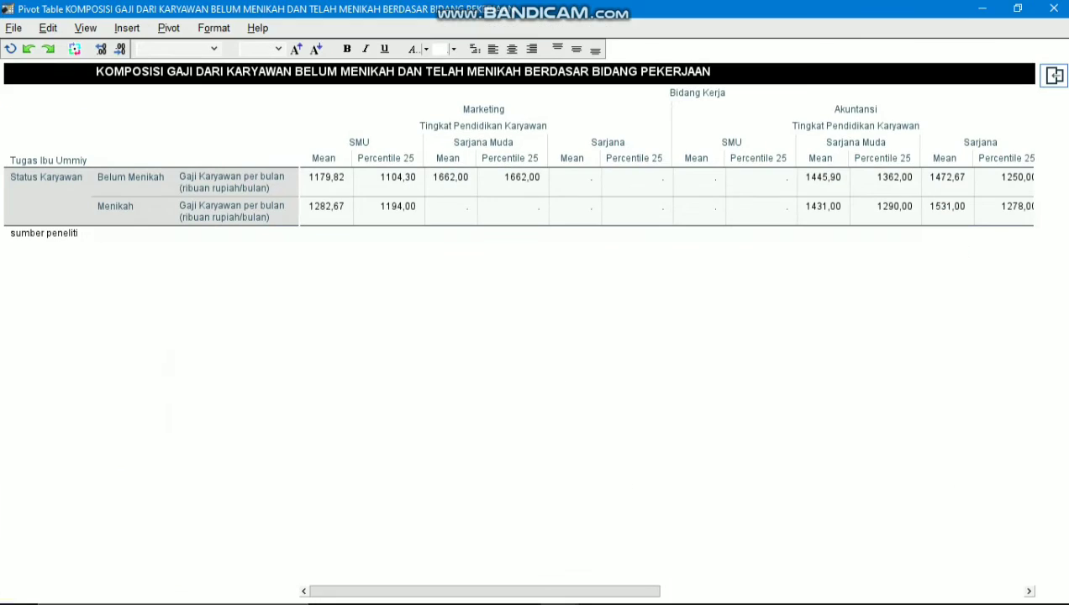
left_click(169, 29)
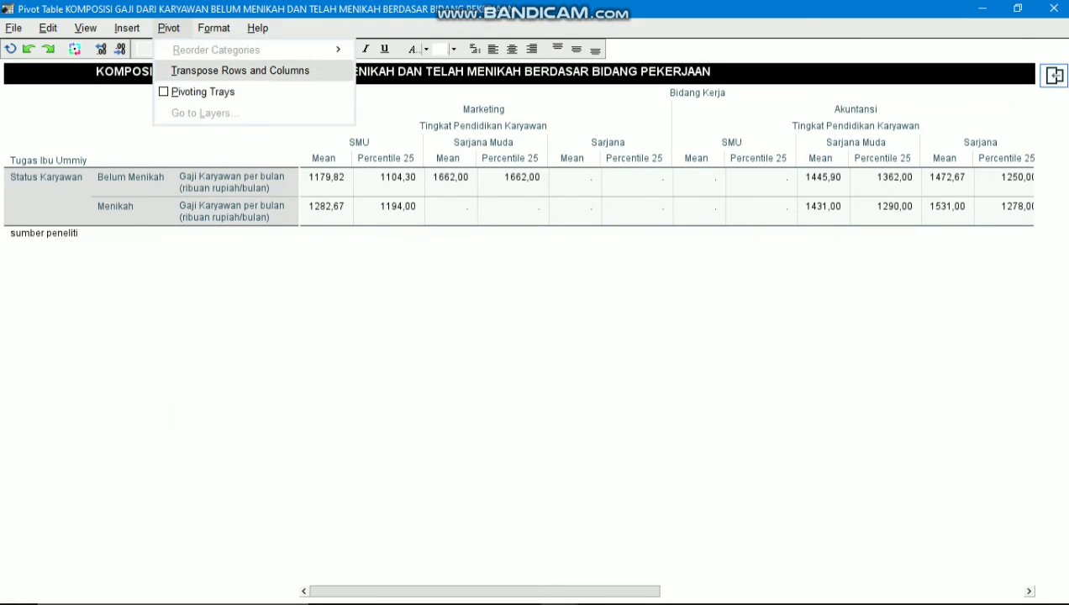
left_click(239, 70)
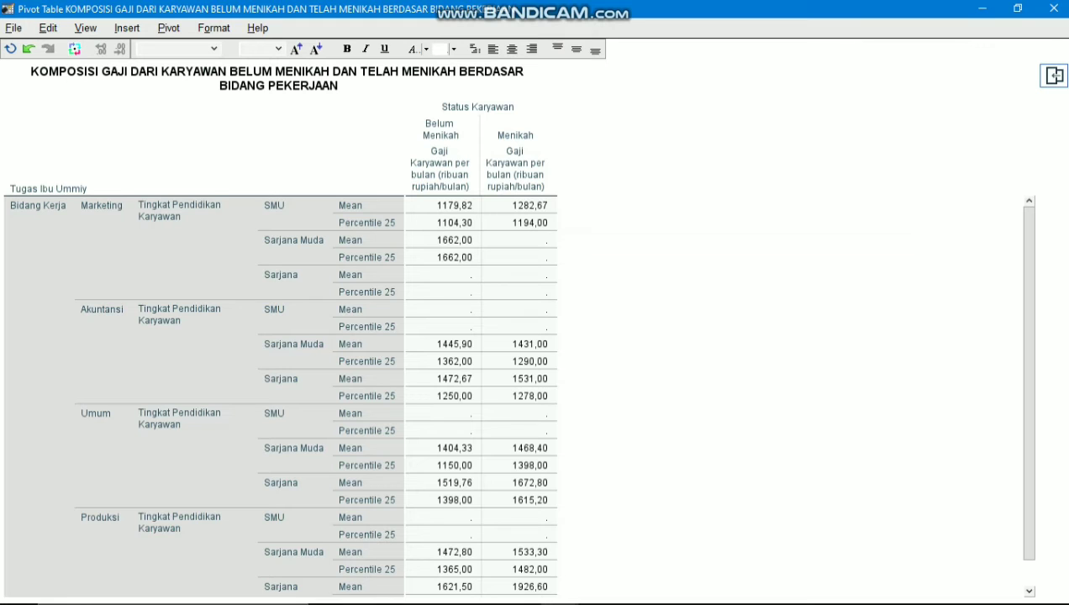
mouse_move(1028, 383)
left_mouse_down()
mouse_move(1029, 409)
mouse_move(1028, 382)
left_mouse_up()
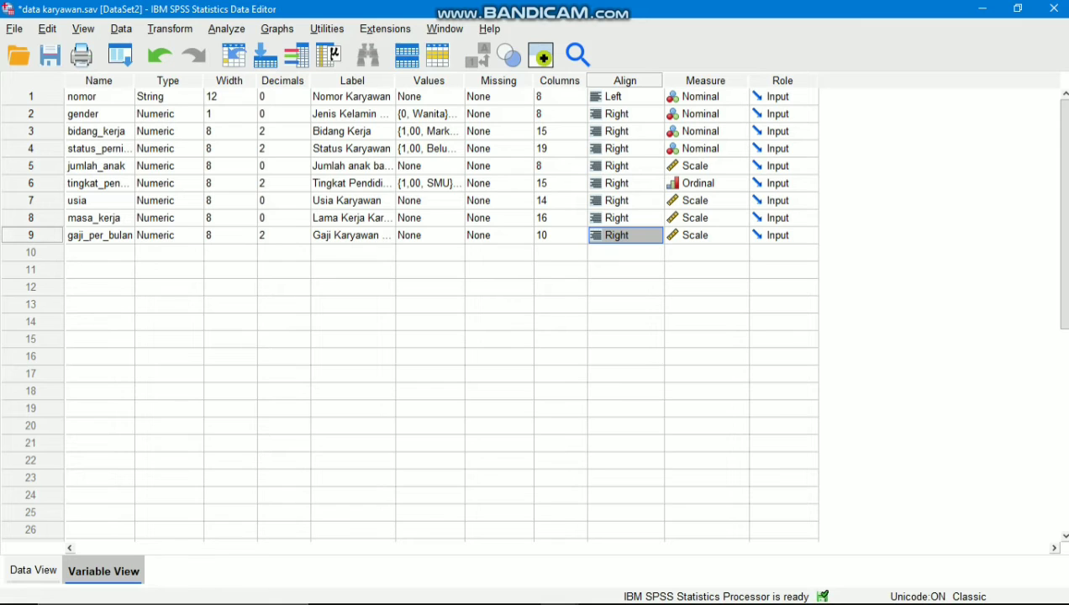
Reopen the custom table definition from data karyawan.sav and reset all of its settings
left_click(226, 29)
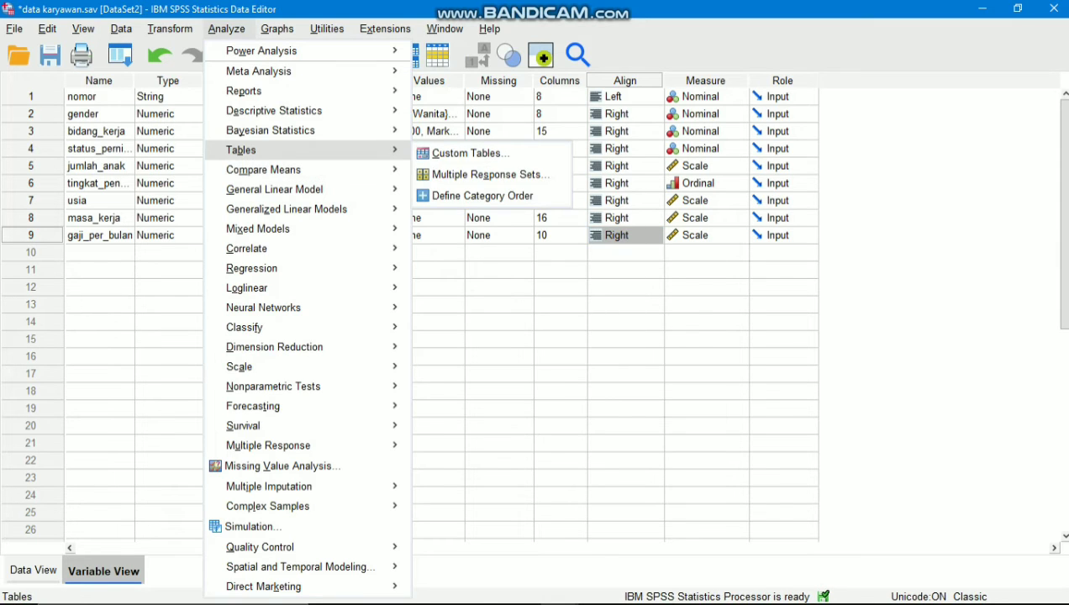
mouse_move(263, 170)
mouse_move(241, 150)
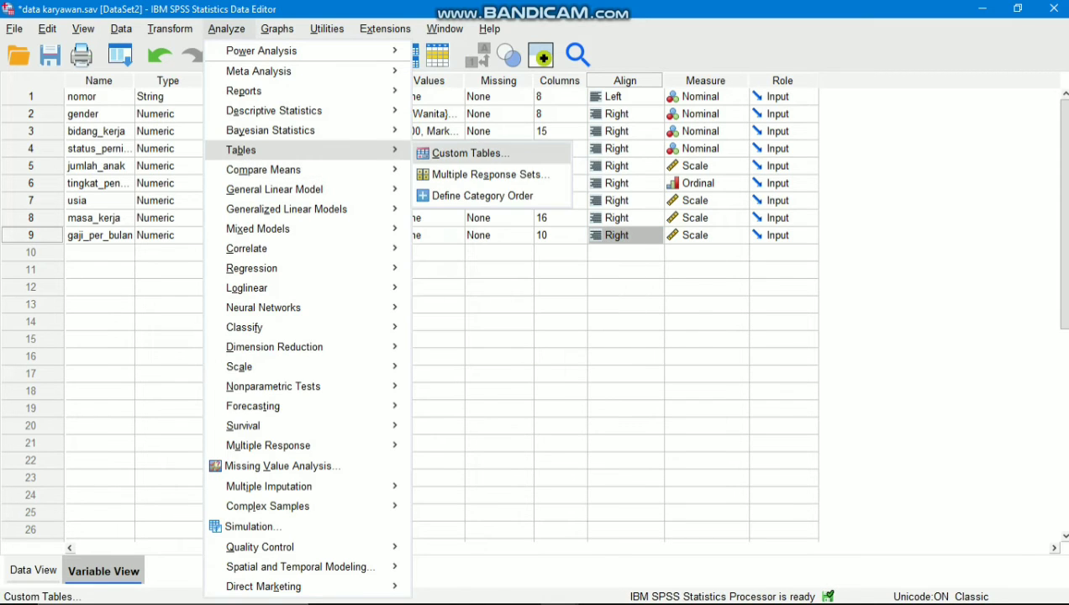
left_click(469, 153)
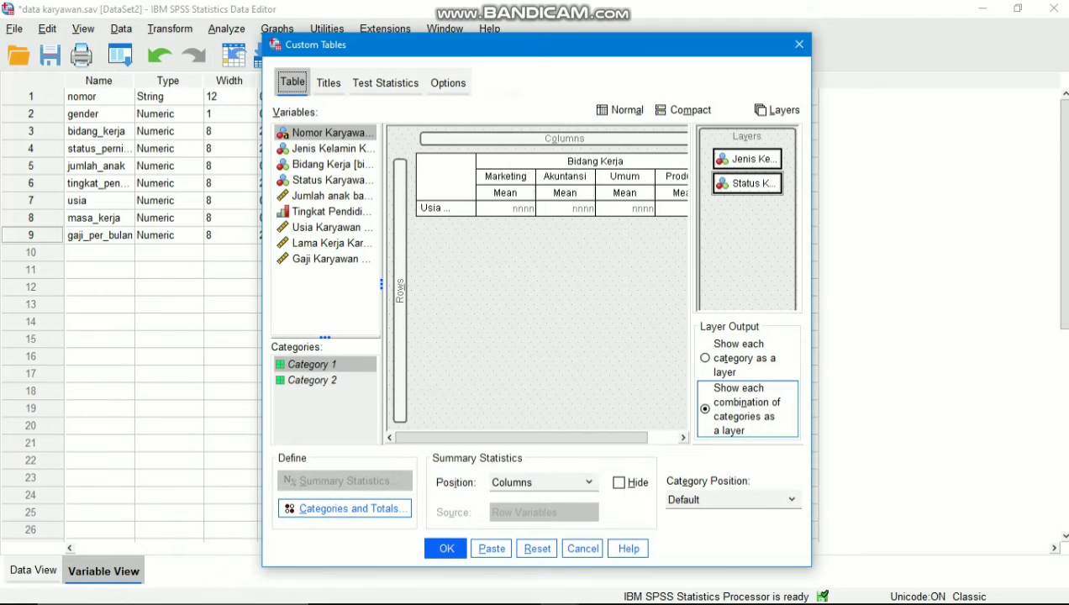
left_click(537, 548)
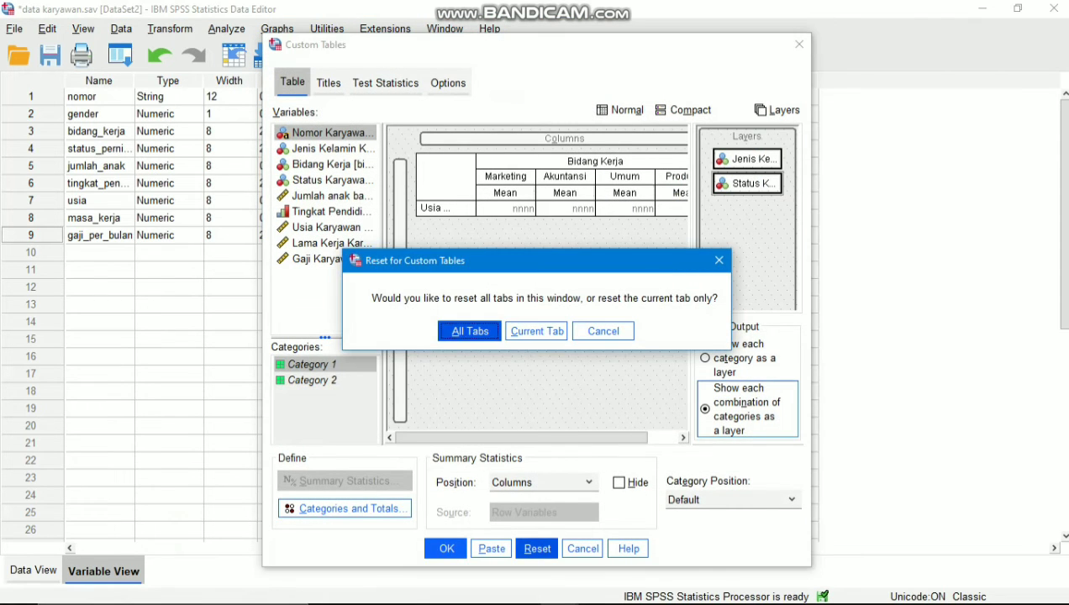
key("Return")
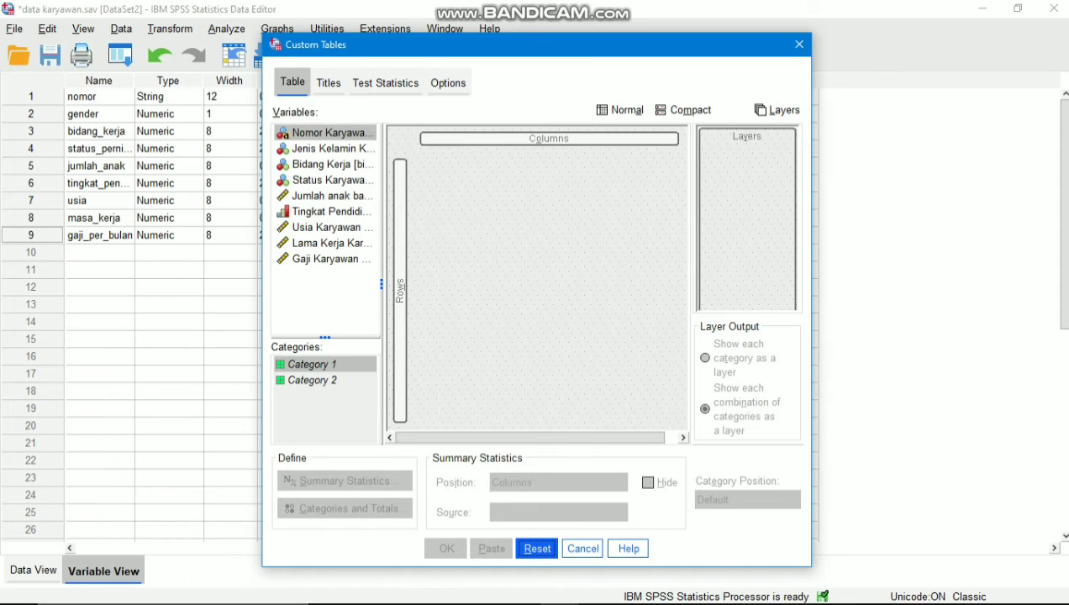
Place Bidang Kerja in the columns and Tingkat Pendidikan Karyawan in the rows, with Usia Karyawan nested inside the education levels
left_click_drag(328, 164, 556, 151)
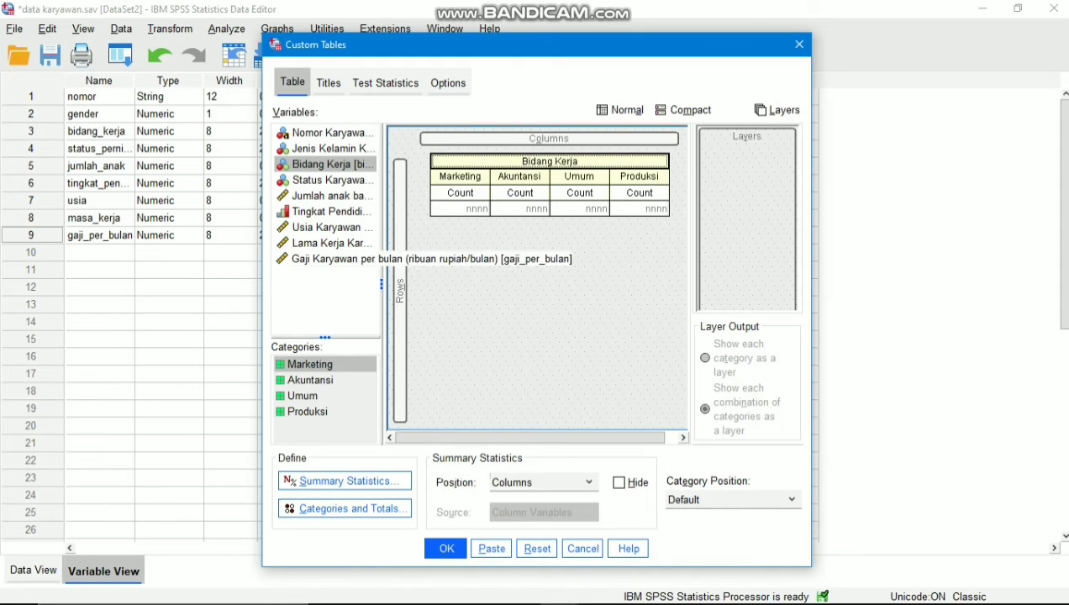
left_click_drag(327, 211, 404, 255)
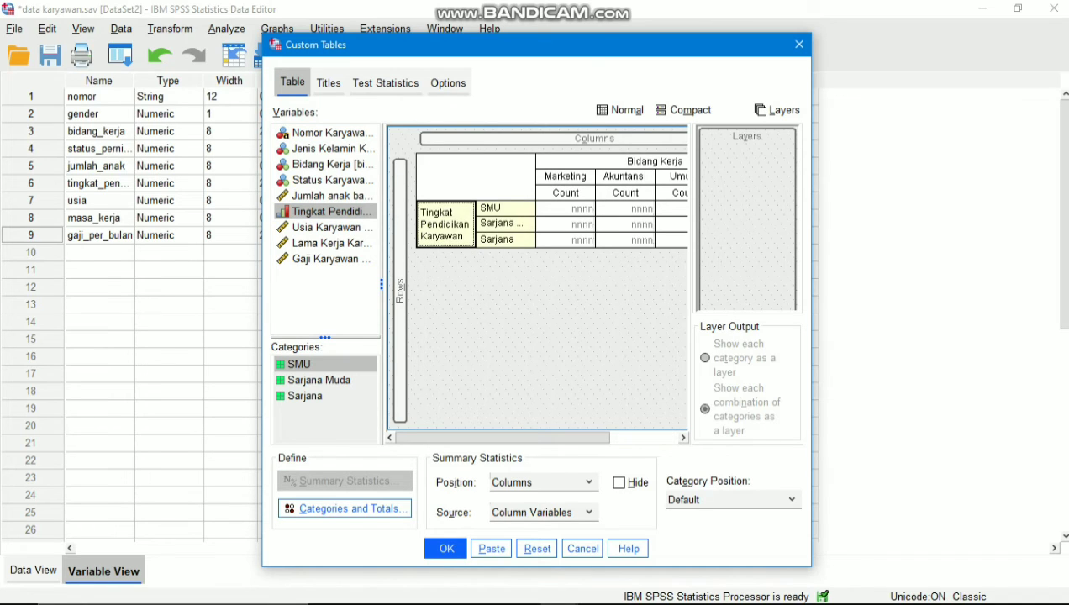
mouse_move(328, 227)
left_mouse_down()
mouse_move(538, 245)
mouse_move(530, 232)
left_mouse_up()
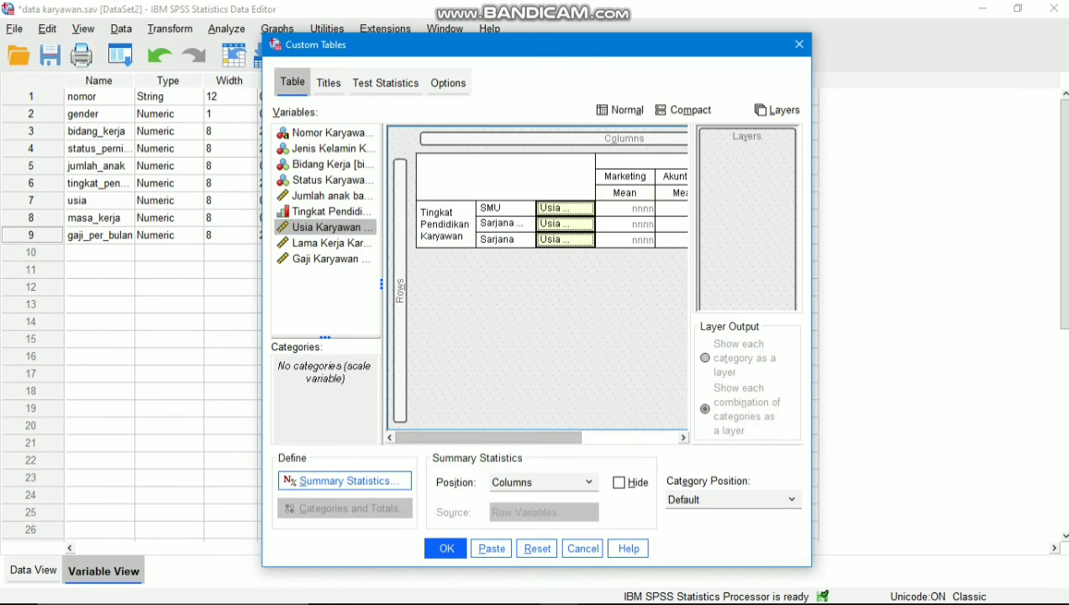
left_click_drag(511, 437, 612, 437)
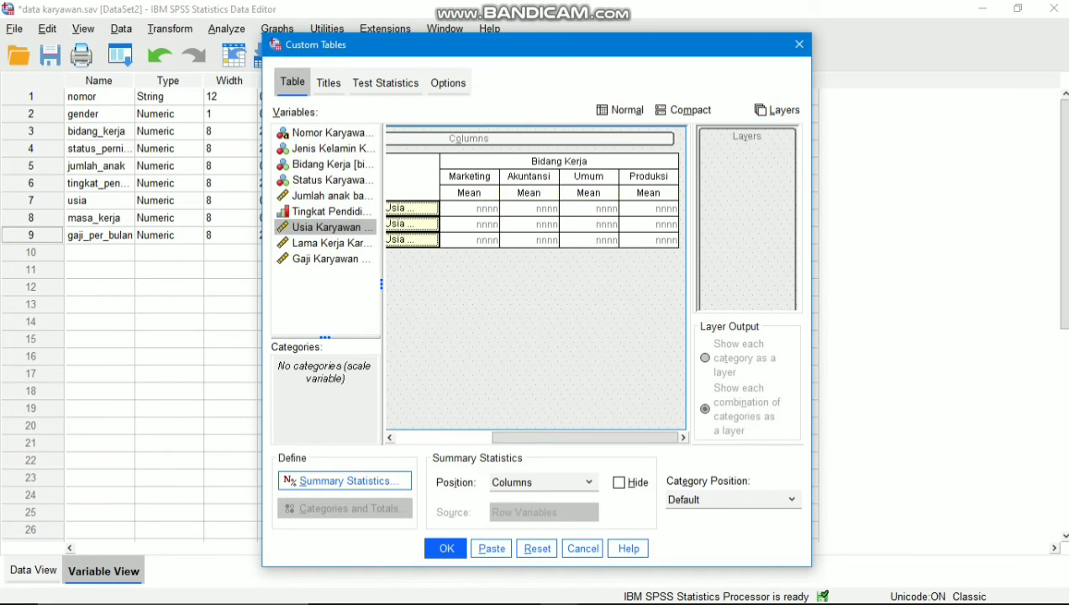
Add Jenis Kelamin Karyawan and Status Karyawan as table layers, and generate the age table
left_click(776, 110)
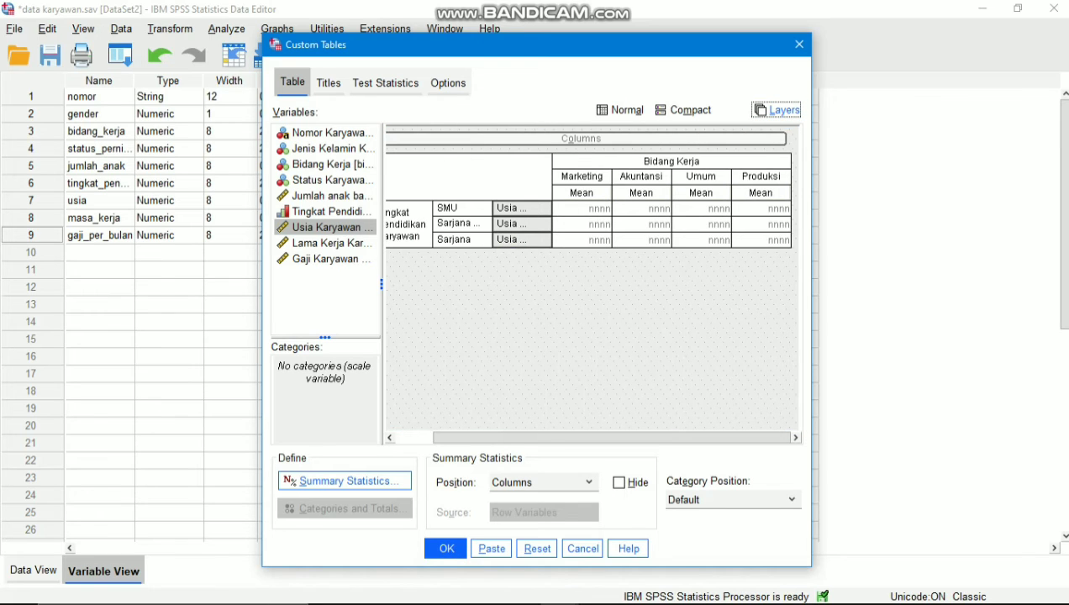
left_click(776, 110)
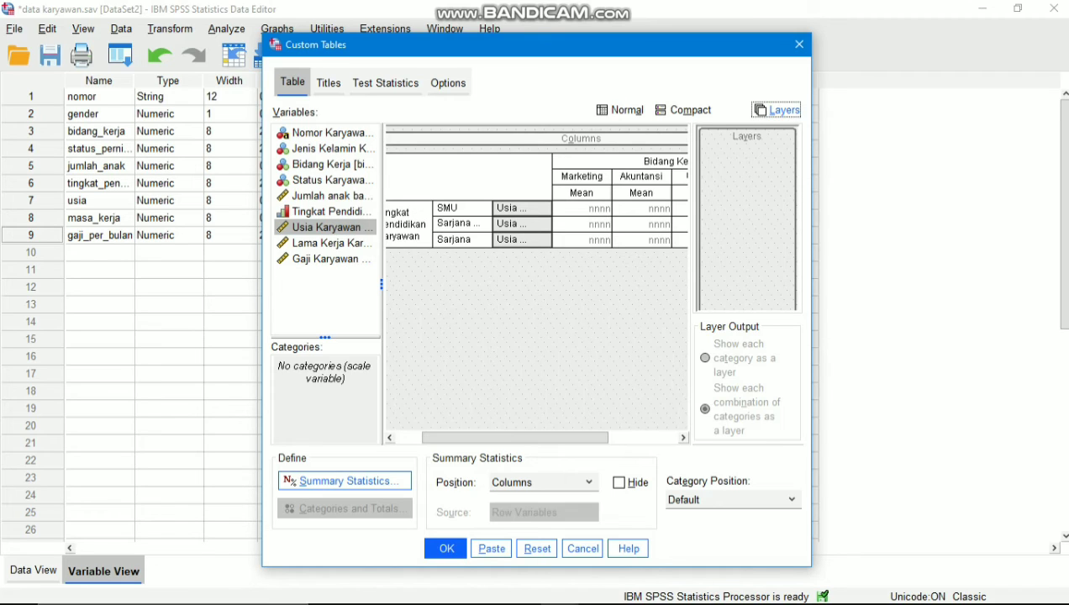
left_click(331, 149)
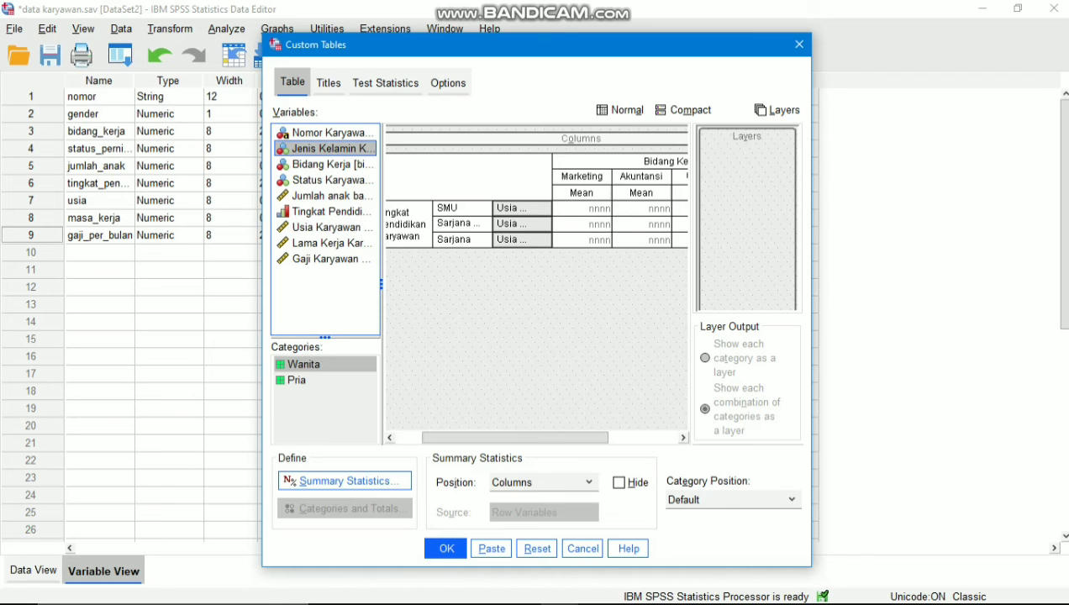
left_click_drag(331, 149, 777, 164)
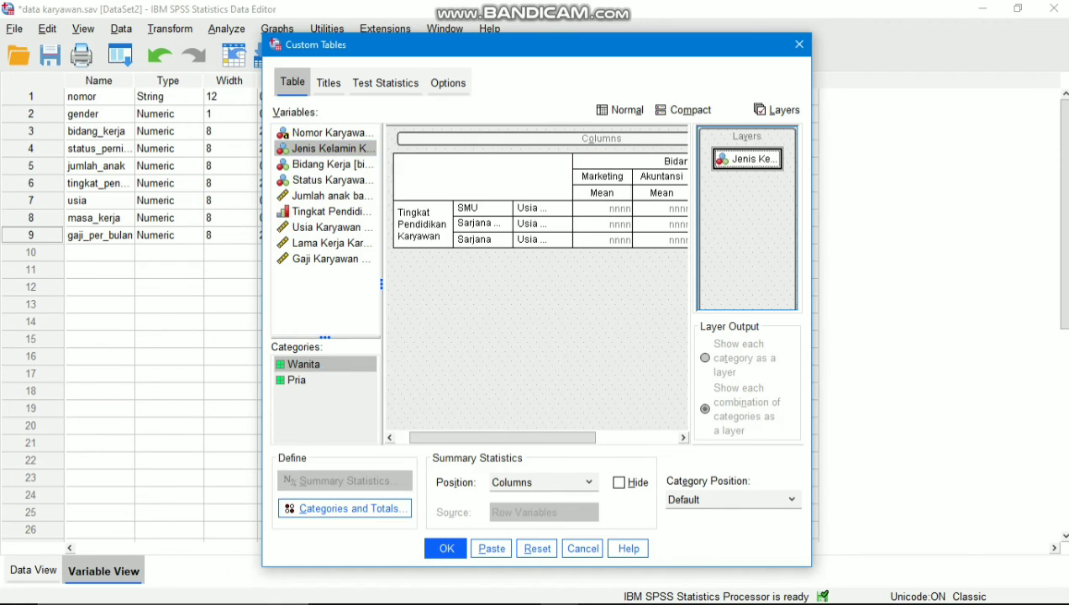
left_click_drag(328, 180, 757, 178)
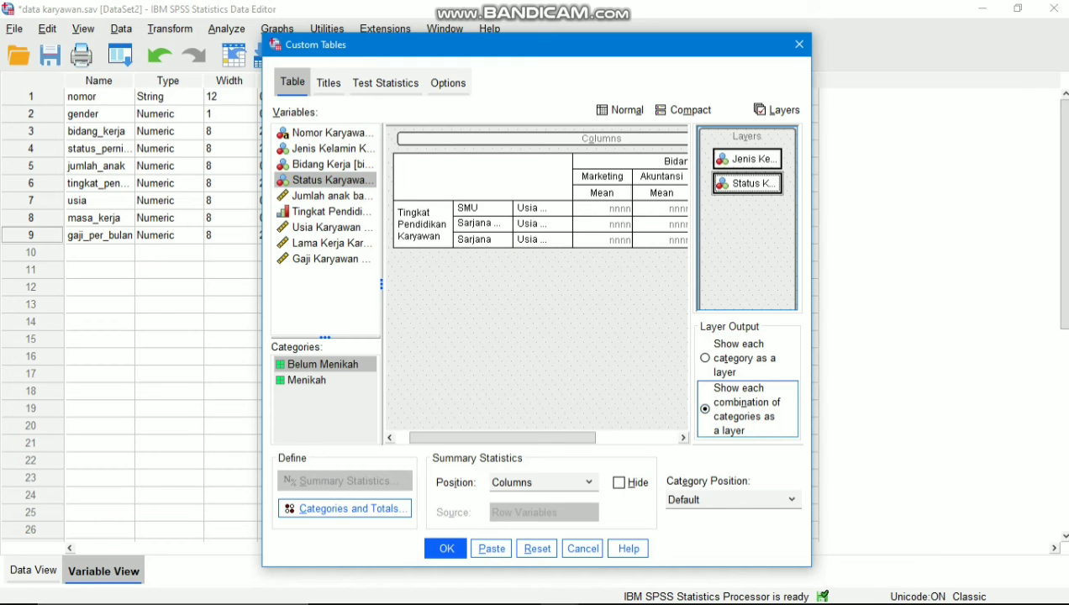
key("Return")
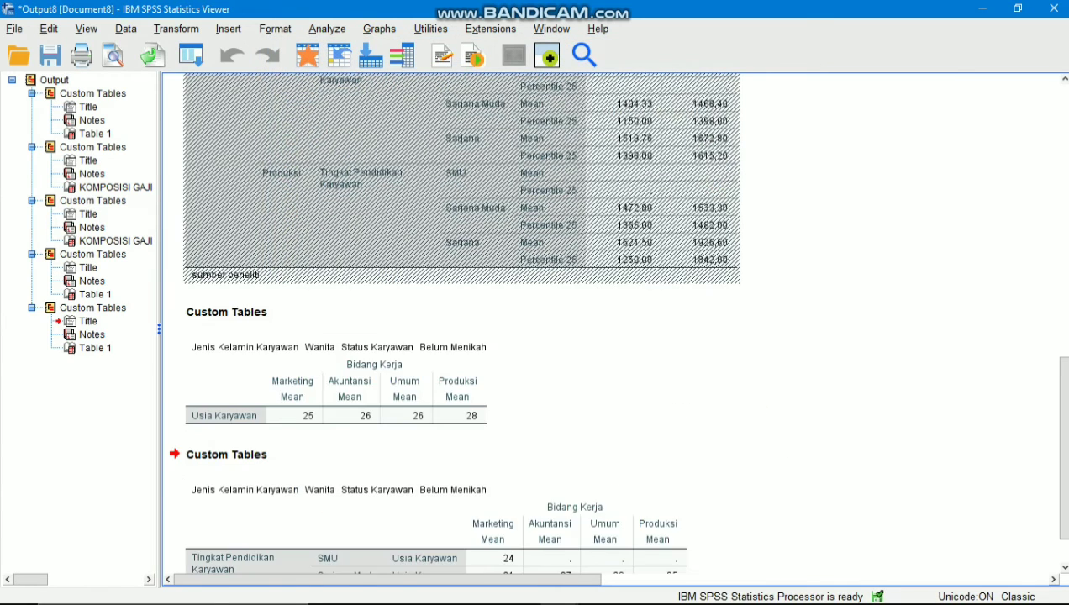
Open the layered age table by education level for editing and maximize the pivot table window
left_click(437, 479)
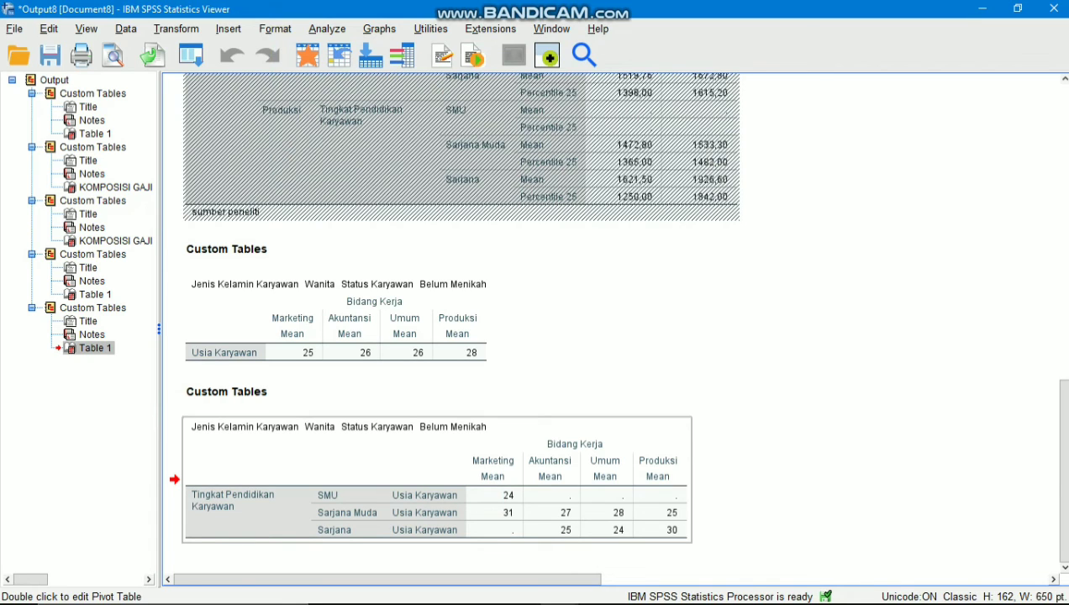
double_click(437, 480)
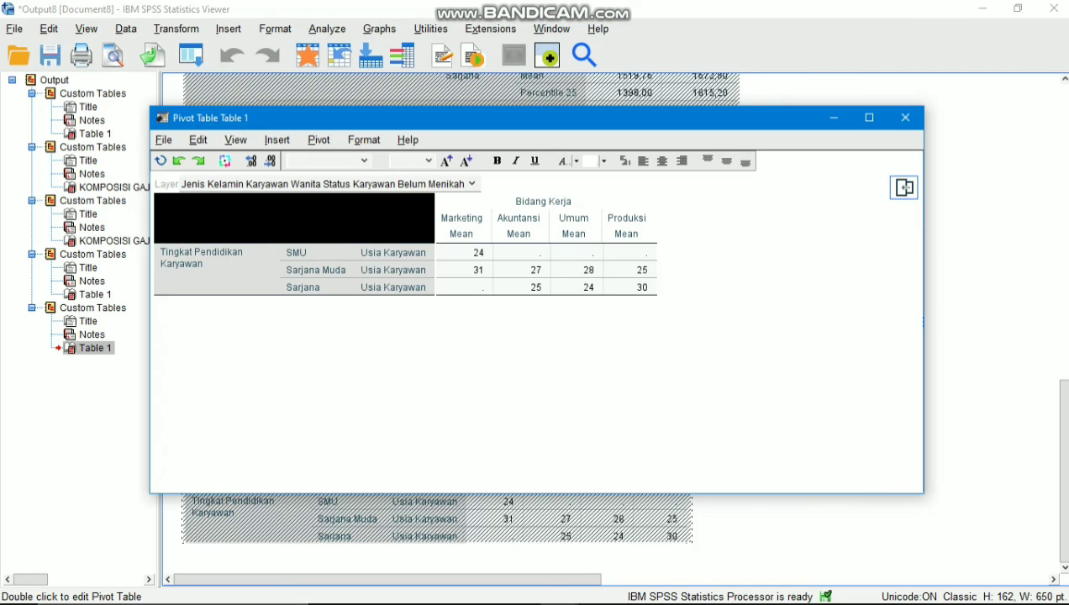
left_click(869, 117)
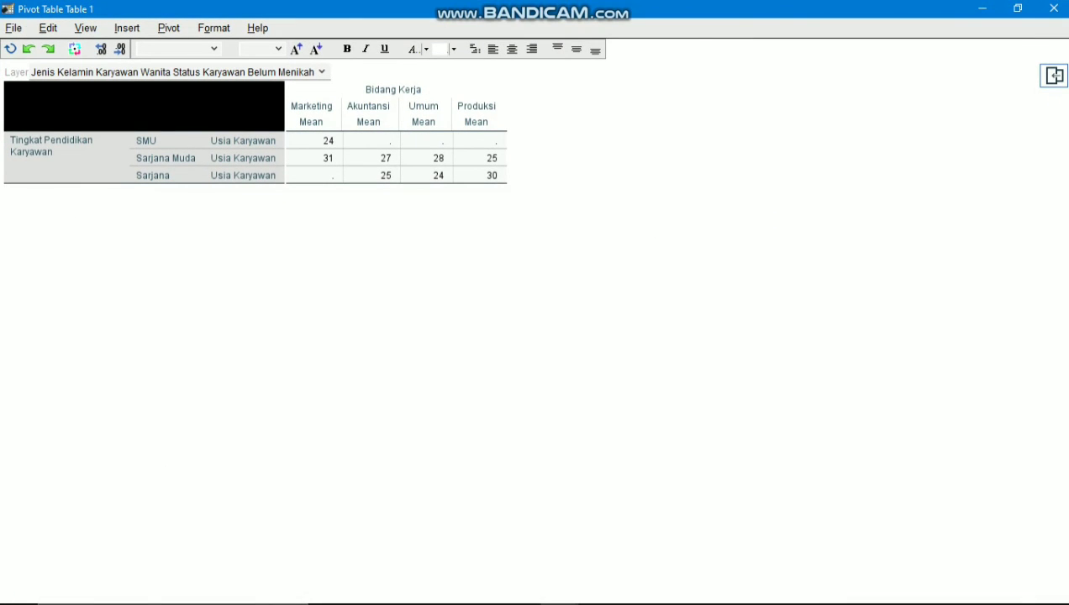
Examine the mean ages in the Wanita Menikah, Pria Belum Menikah and Pria Menikah layers of the table
left_click(321, 72)
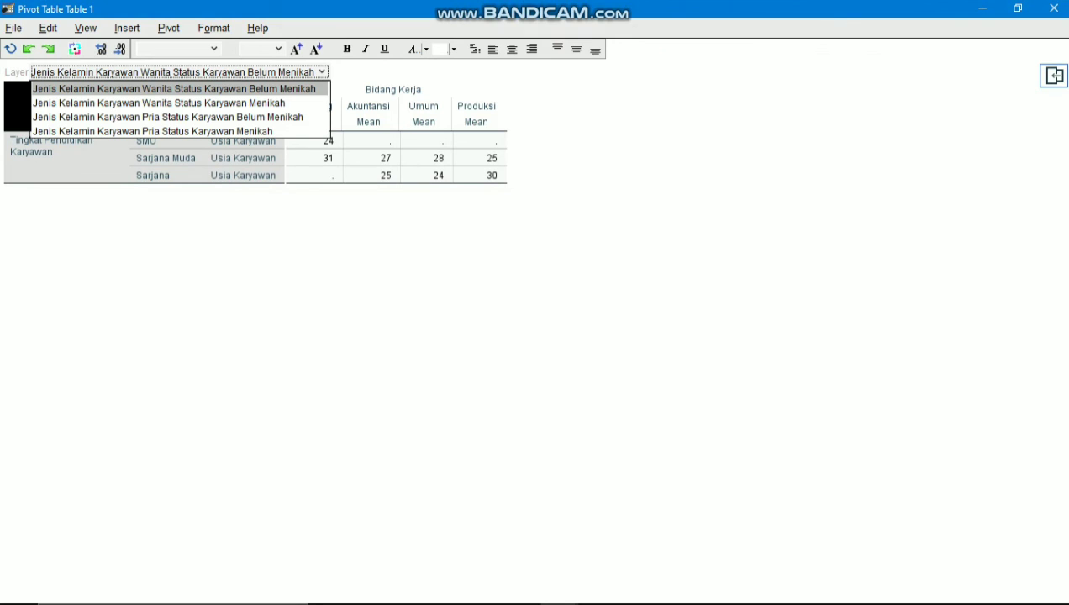
left_click(210, 132)
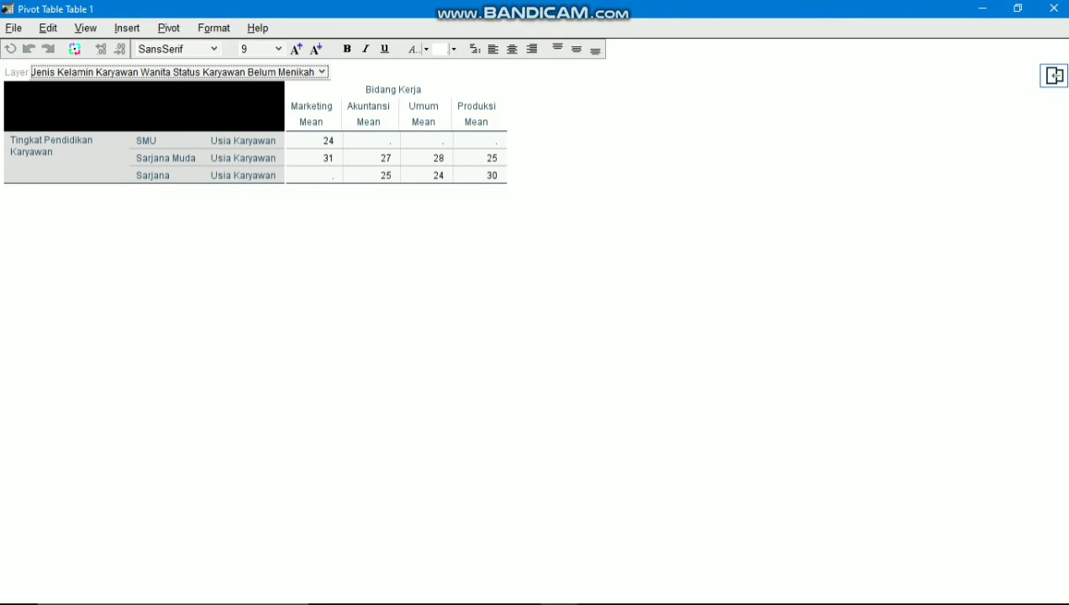
left_click(321, 72)
left_click(179, 103)
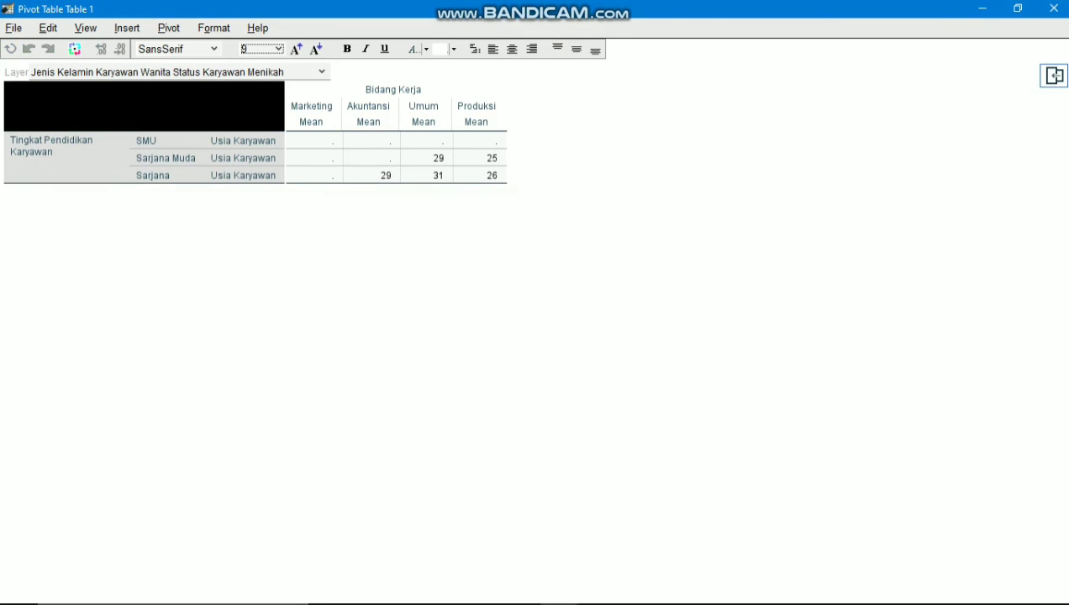
left_click(321, 72)
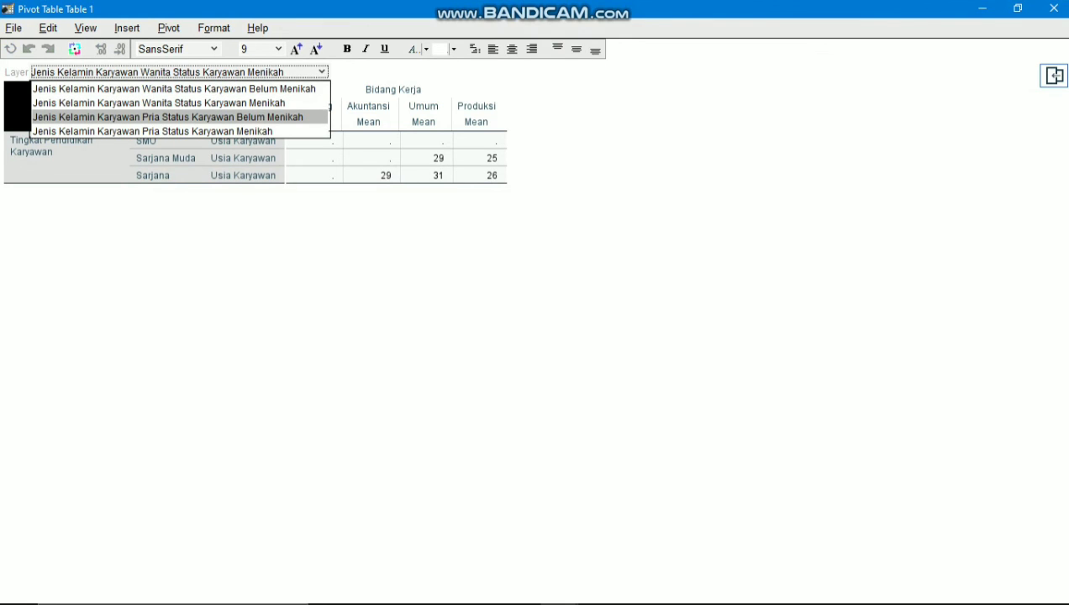
left_click(180, 117)
left_click(321, 72)
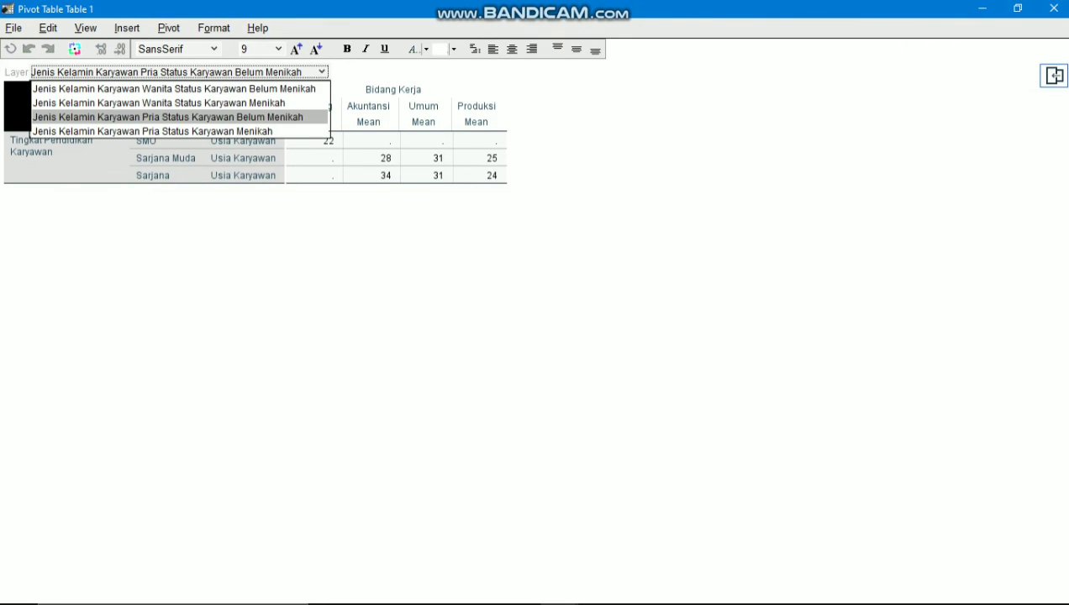
left_click(168, 131)
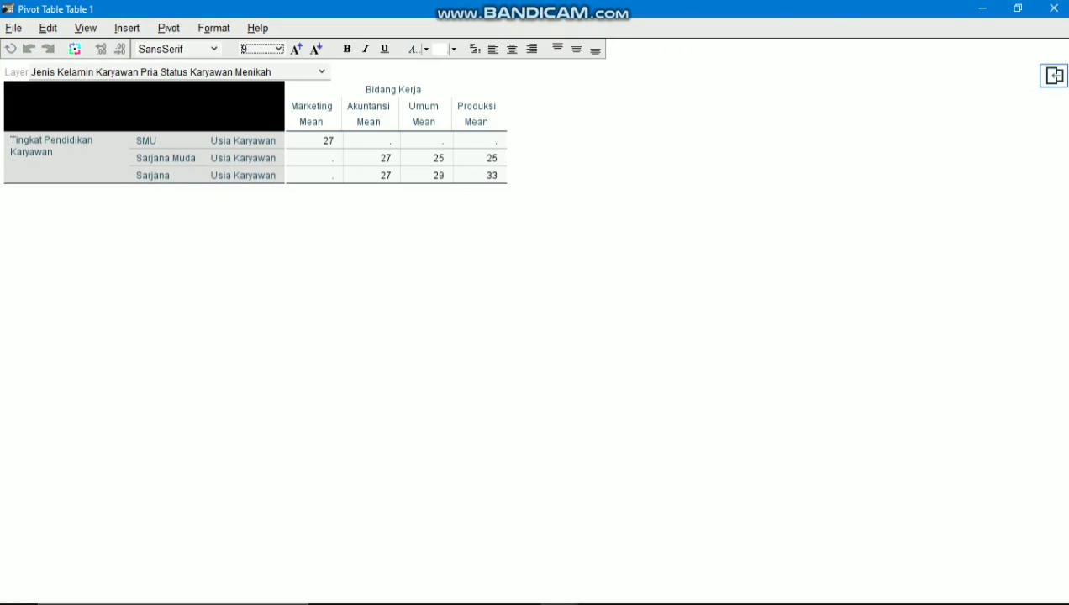